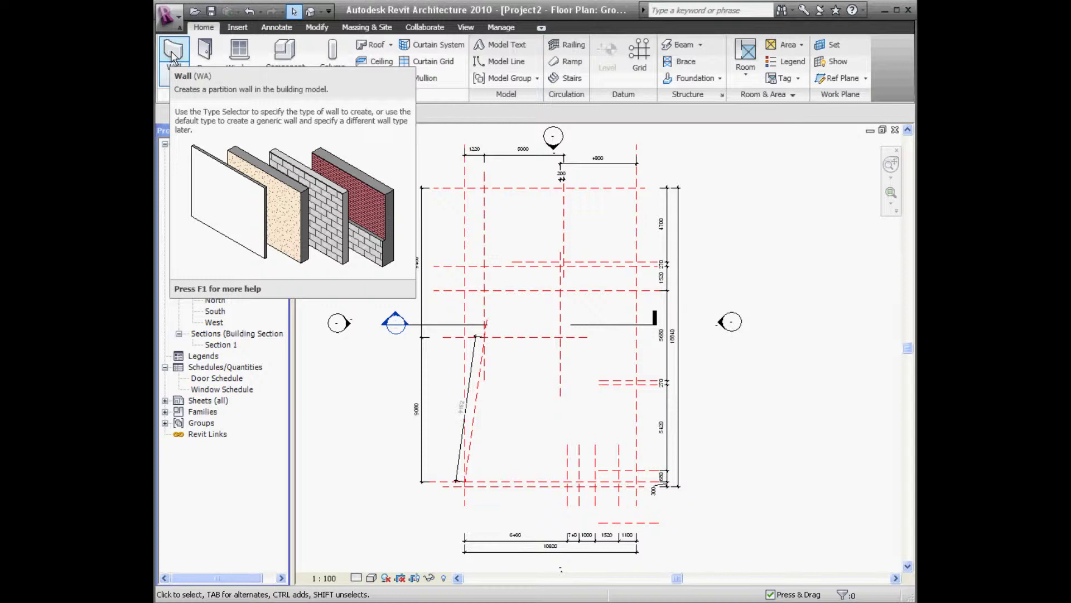
Start a straight wall using the Generic 300mm Wall type.
click(171, 56)
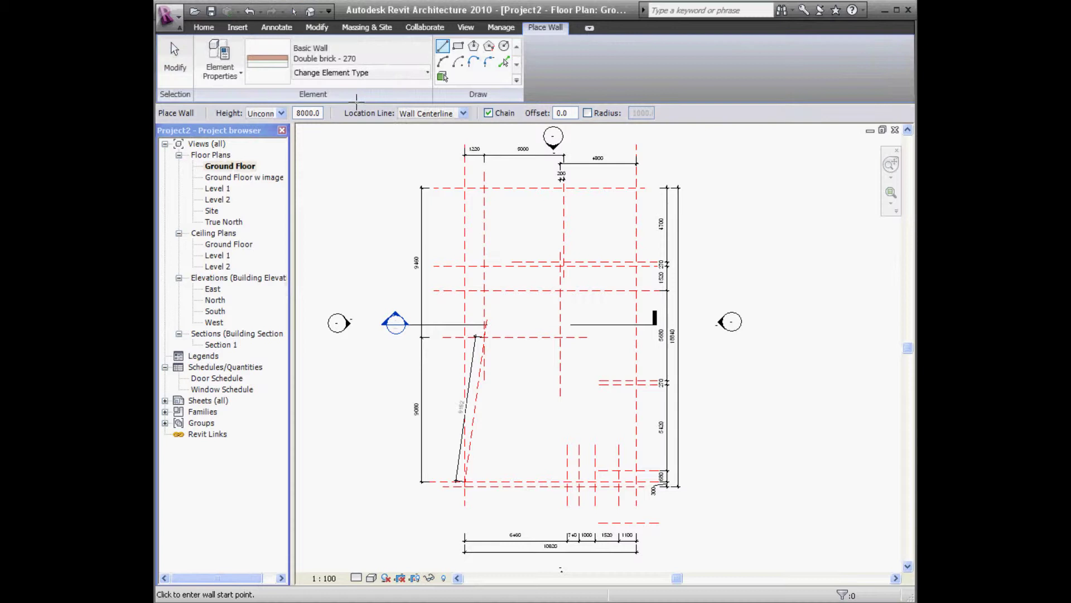
click(348, 74)
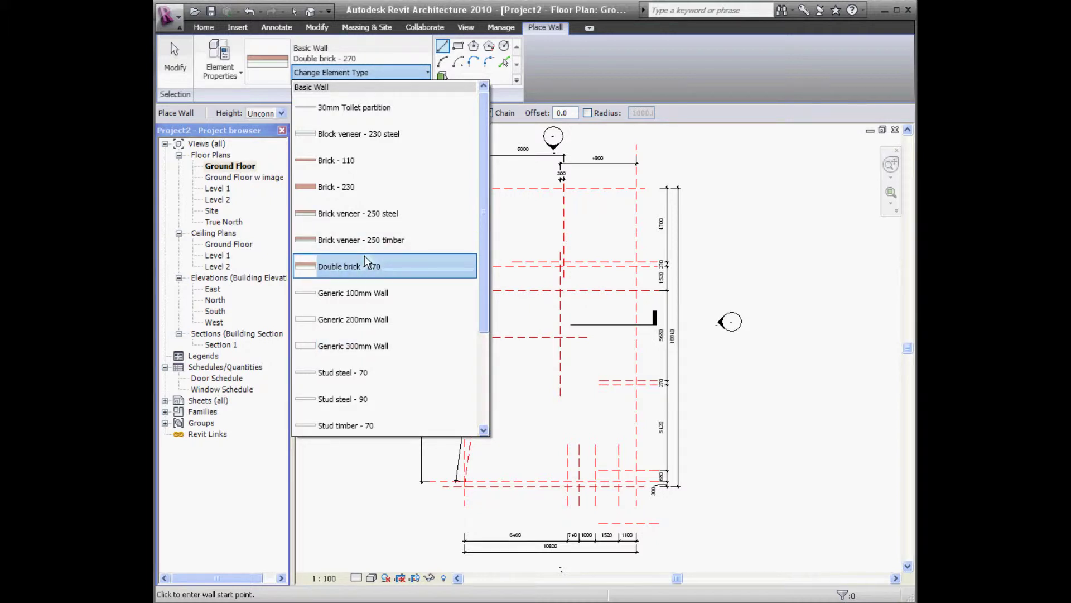
click(361, 347)
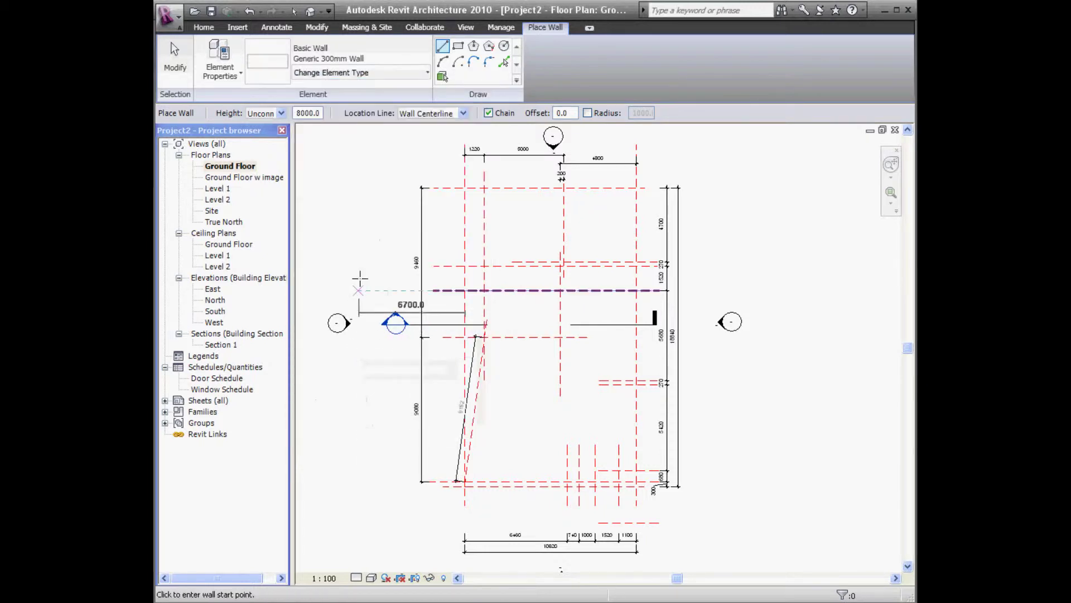
middle_drag(360, 267, 362, 273)
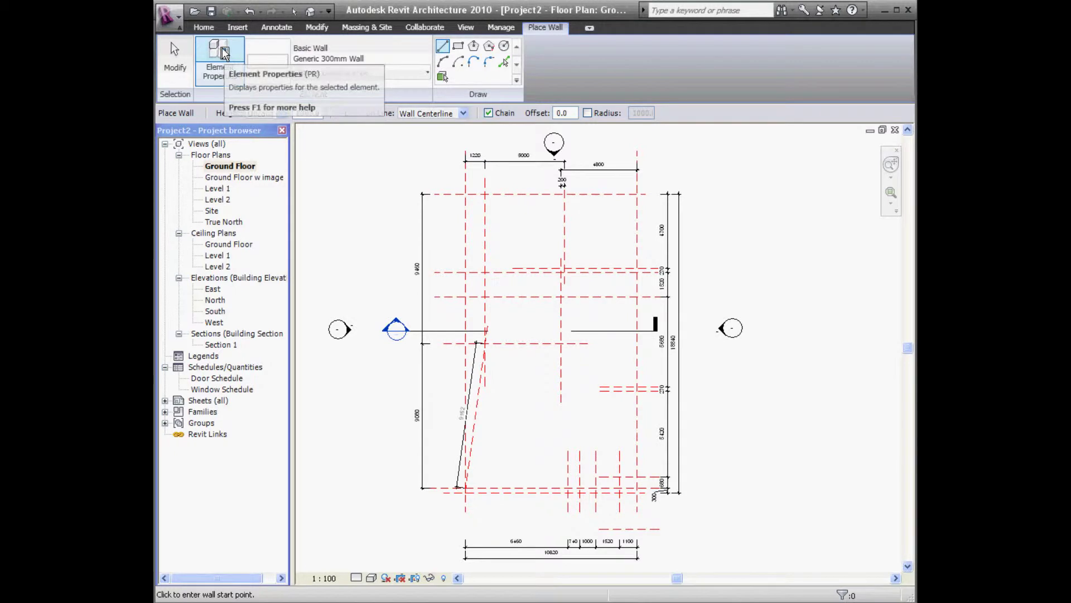
Duplicate the Generic 300mm Wall type as a new wall type named Existing 300mm.
click(217, 76)
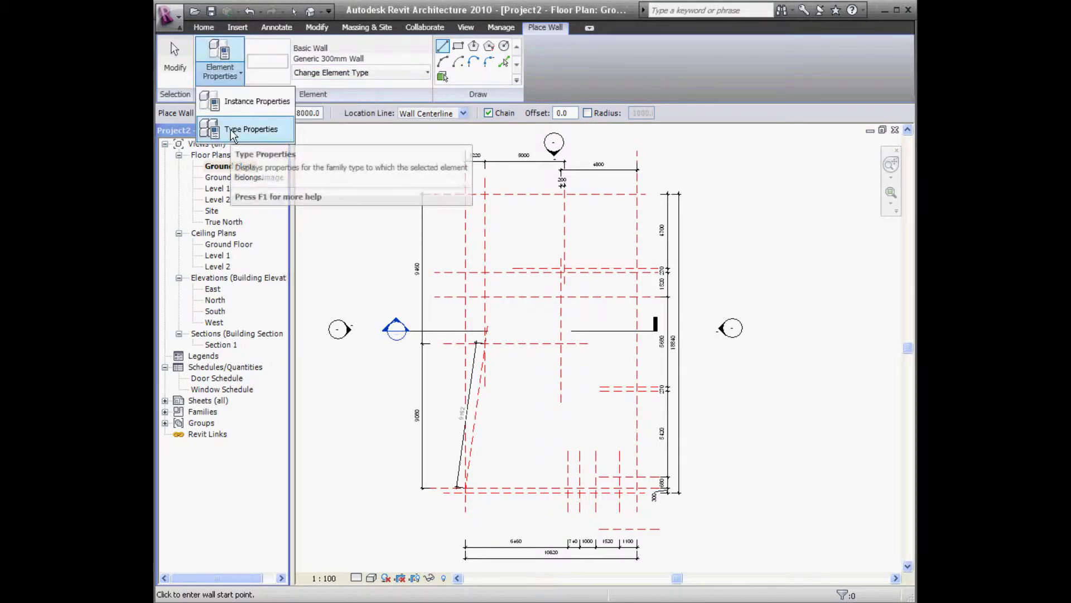
click(250, 129)
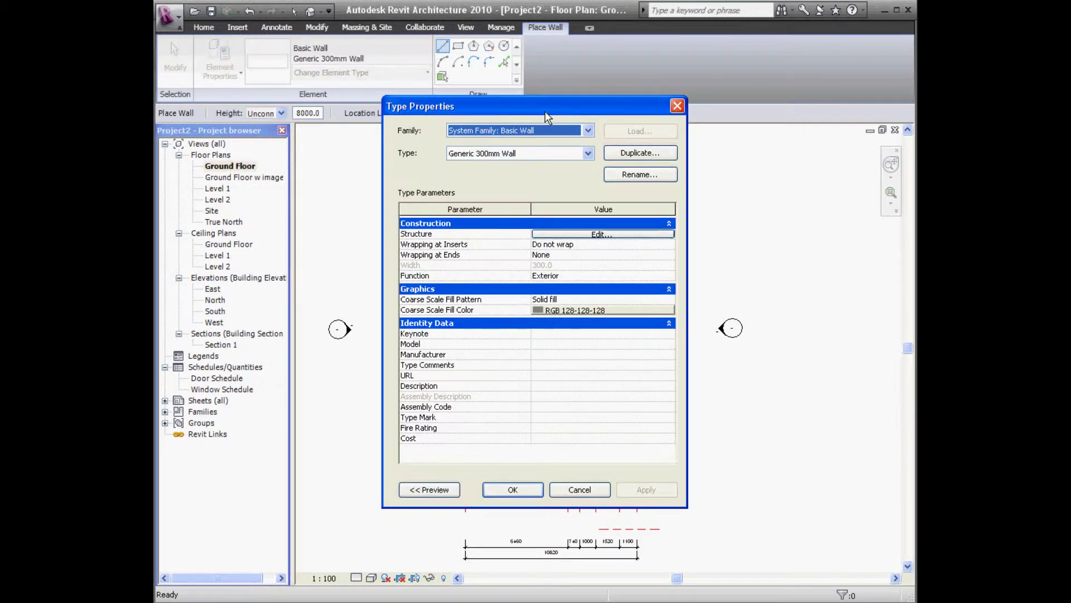
drag(552, 105, 429, 84)
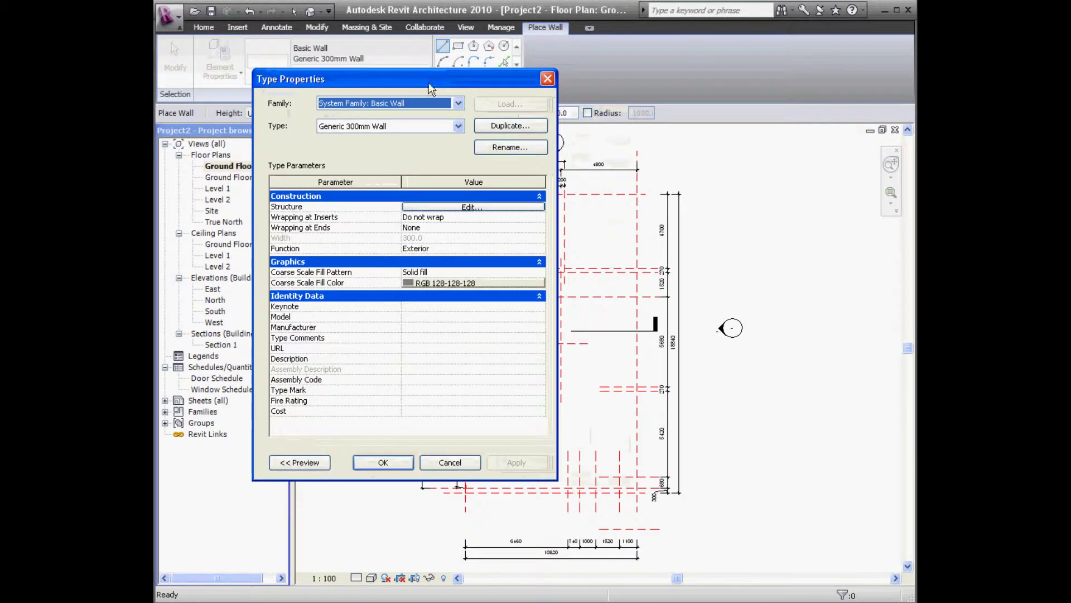
click(498, 129)
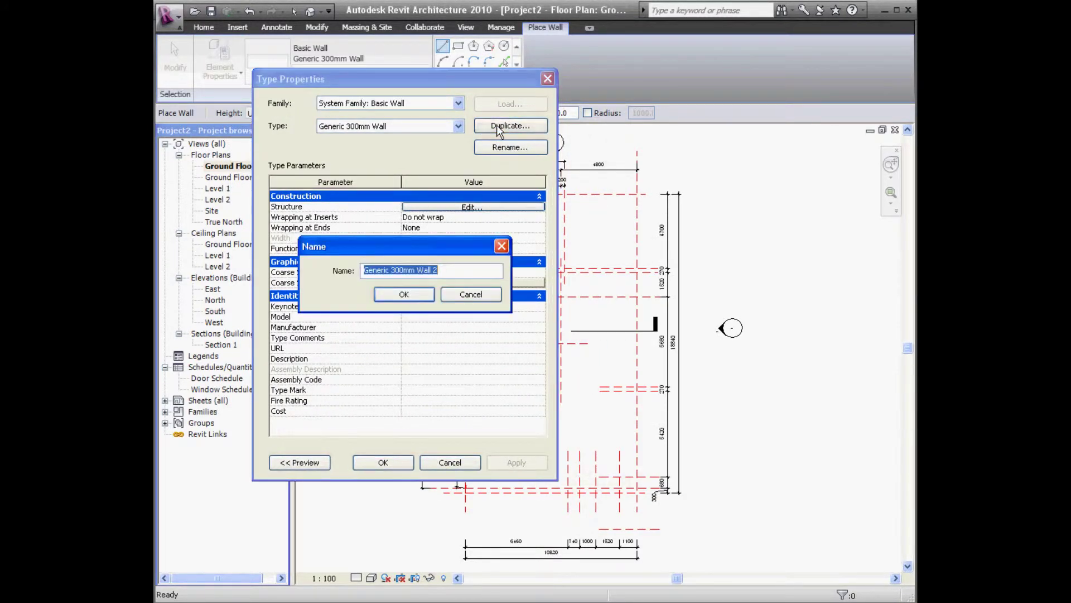
text(Exist)
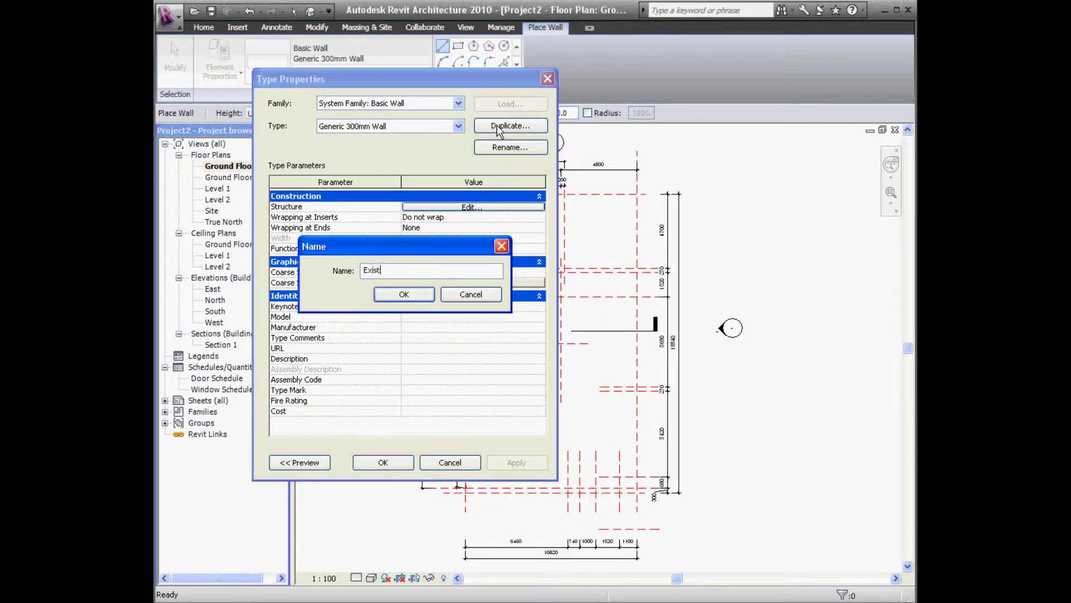
text(ing 300mm)
click(404, 294)
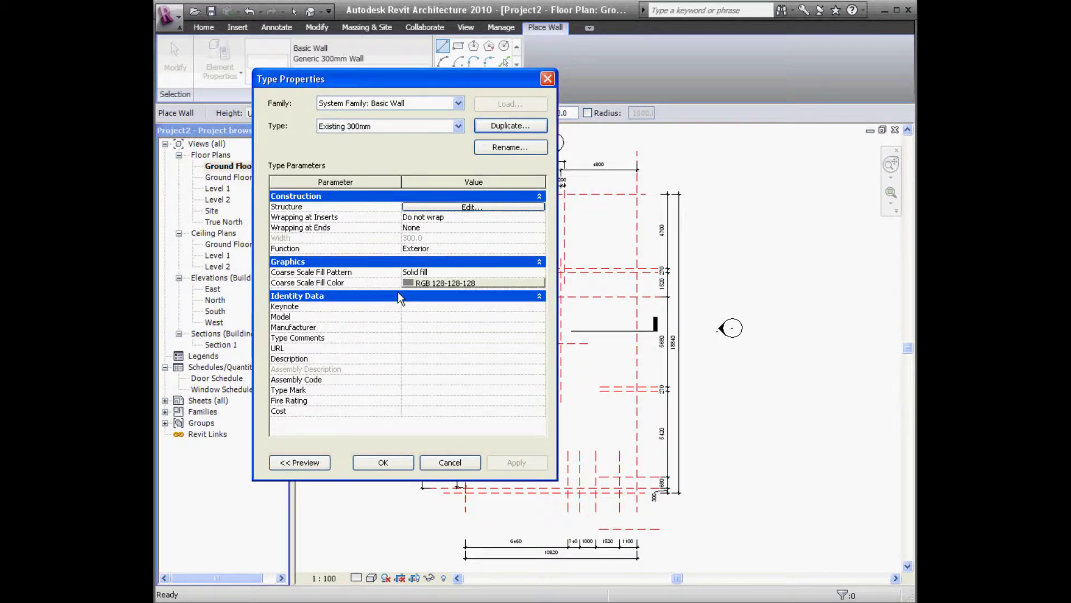
Examine the Existing 300mm type's coarse fill settings, layer structure and material alongside the wall preview, leaving the assembly unedited.
click(452, 272)
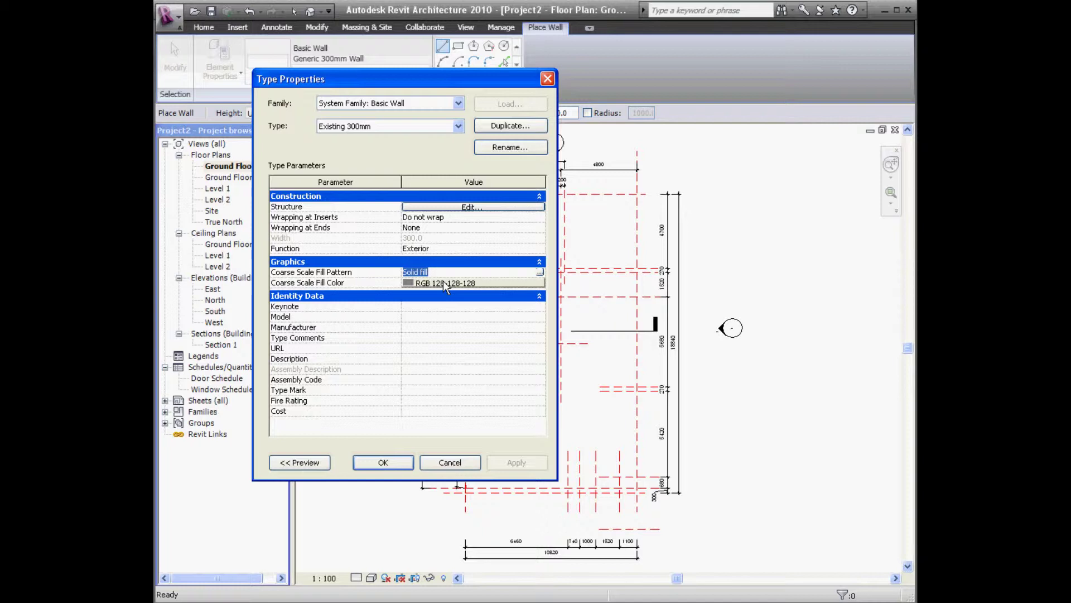
click(444, 272)
drag(430, 79, 634, 61)
click(663, 190)
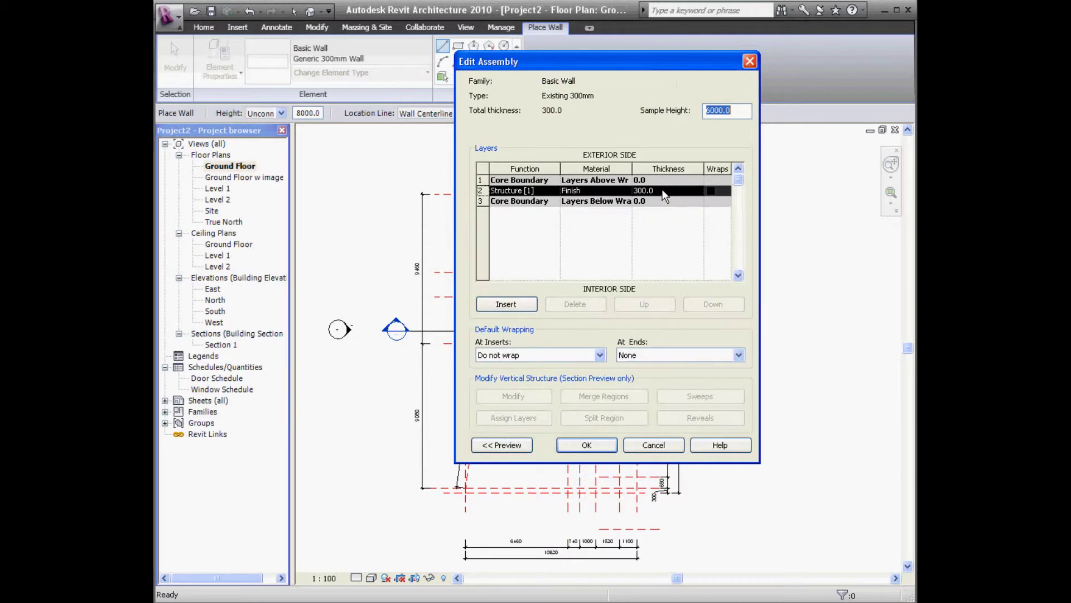
click(510, 441)
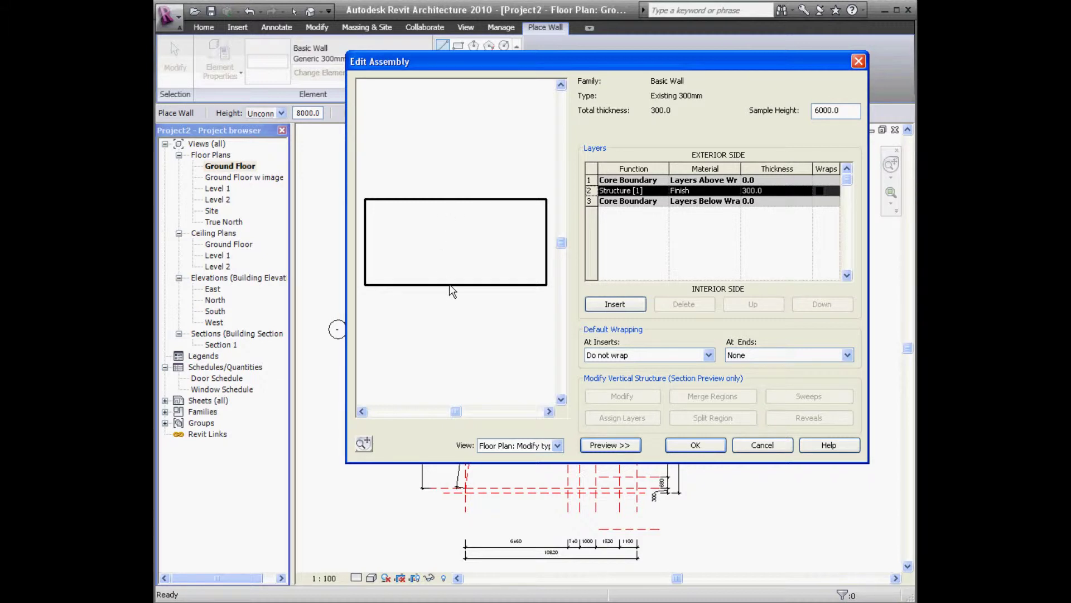
click(717, 190)
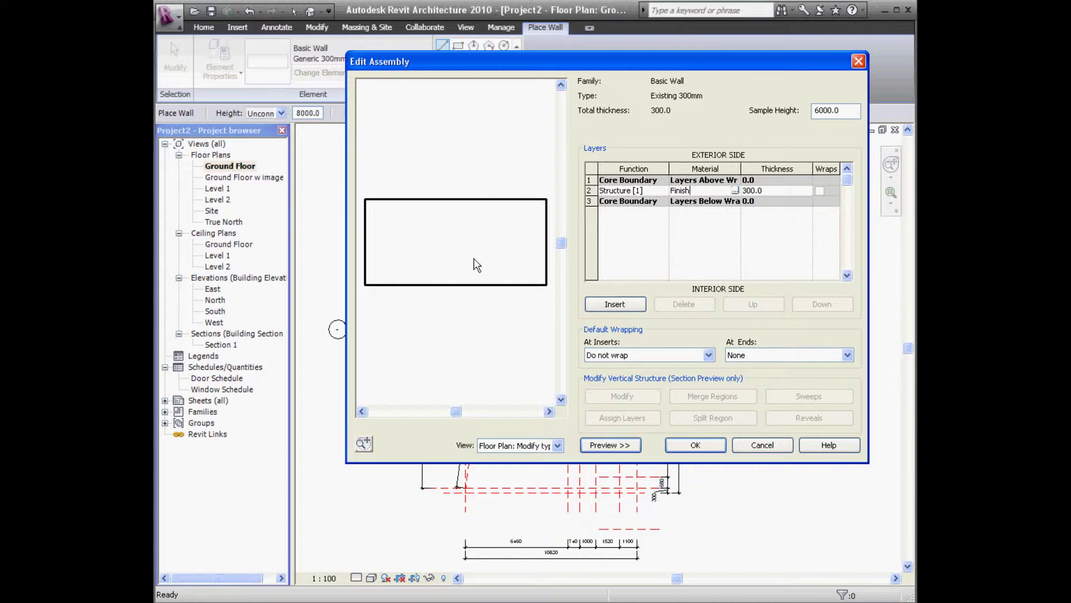
click(760, 445)
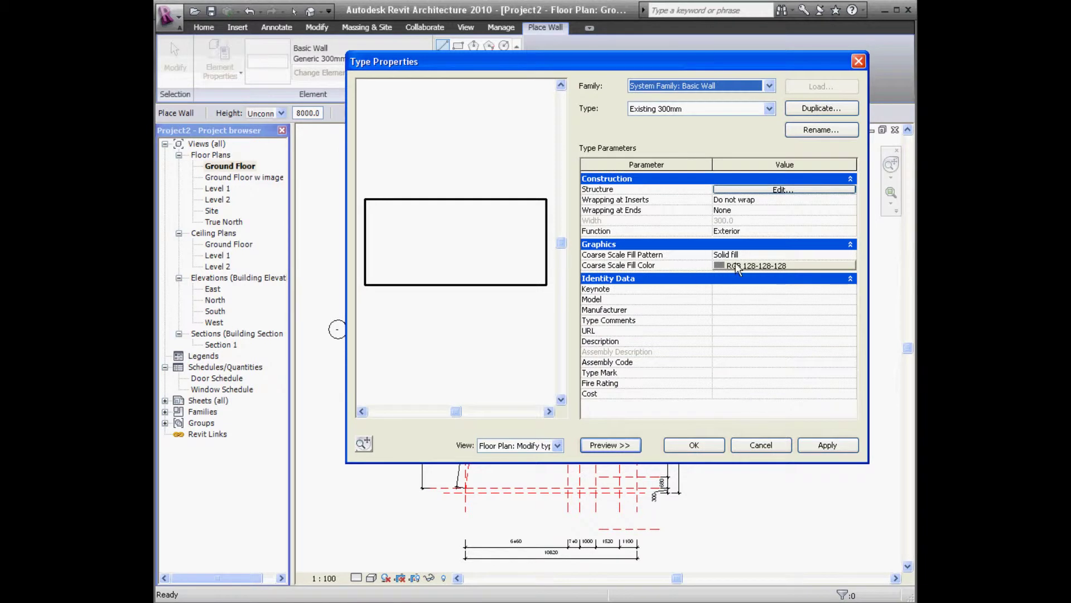
click(752, 253)
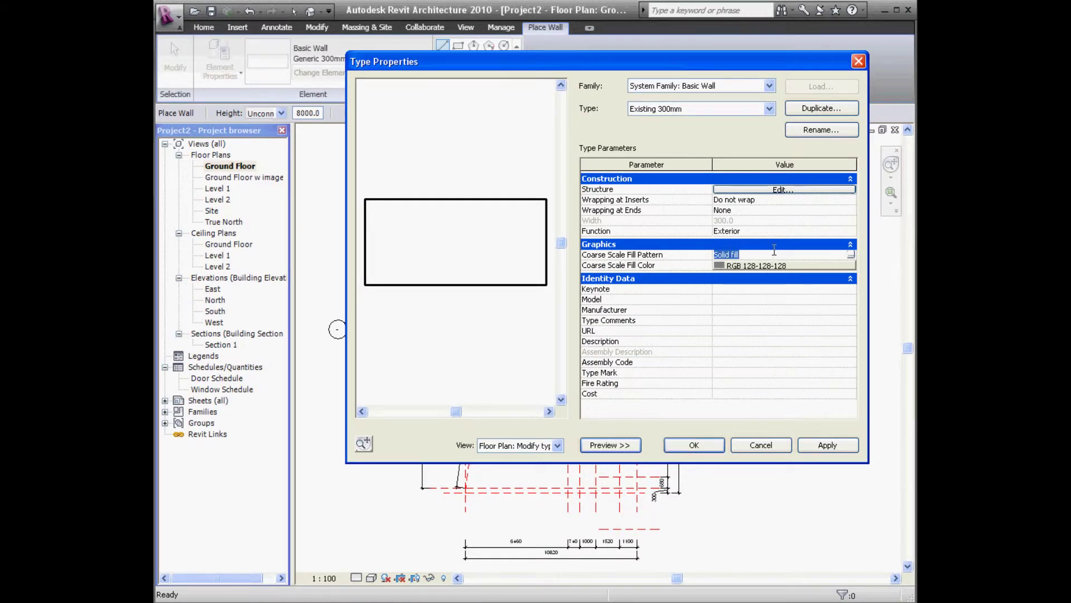
click(775, 189)
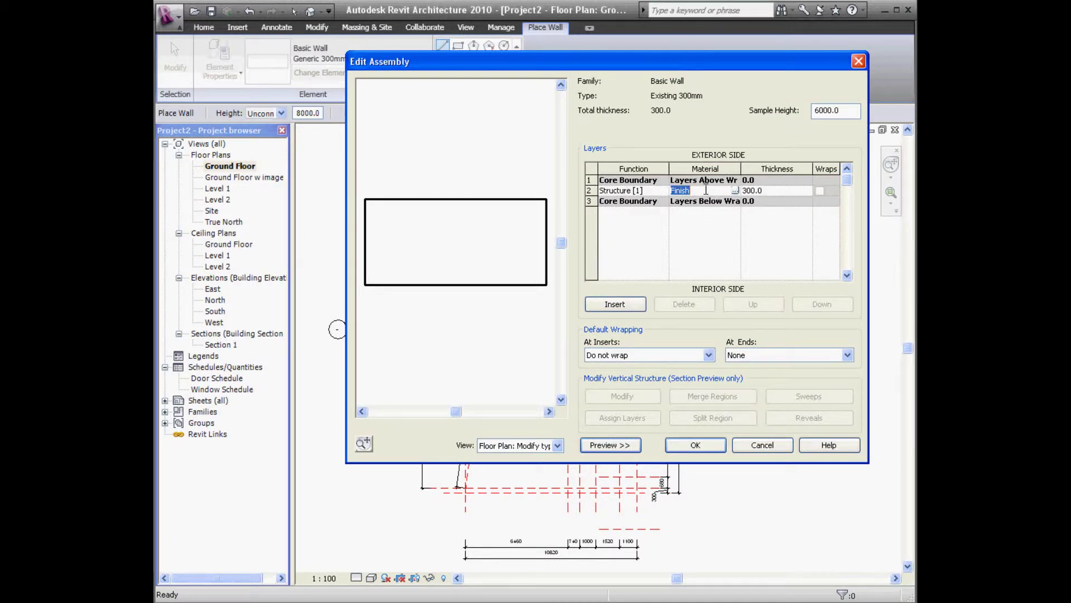
click(705, 190)
click(752, 447)
Set the Existing 300mm wall type's coarse scale fill color to black and accept the type properties.
click(753, 255)
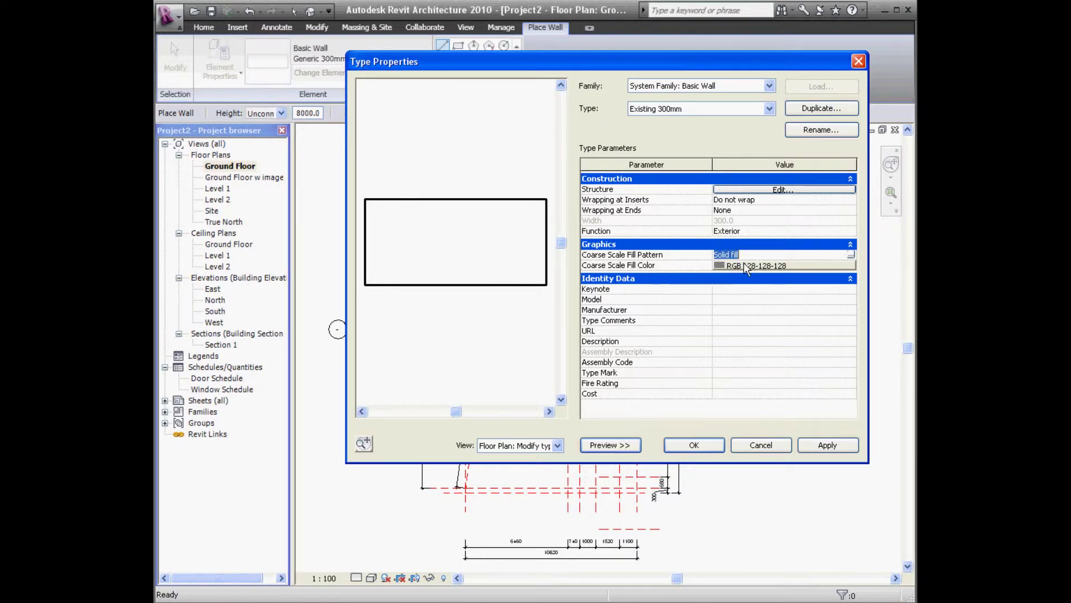
click(747, 266)
drag(760, 230, 769, 289)
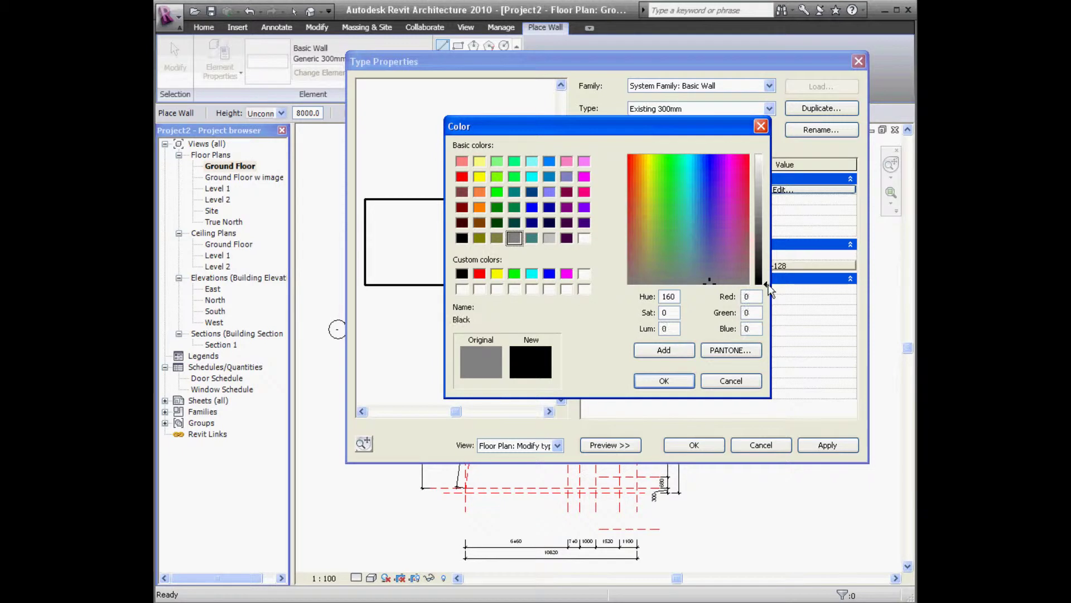
click(661, 380)
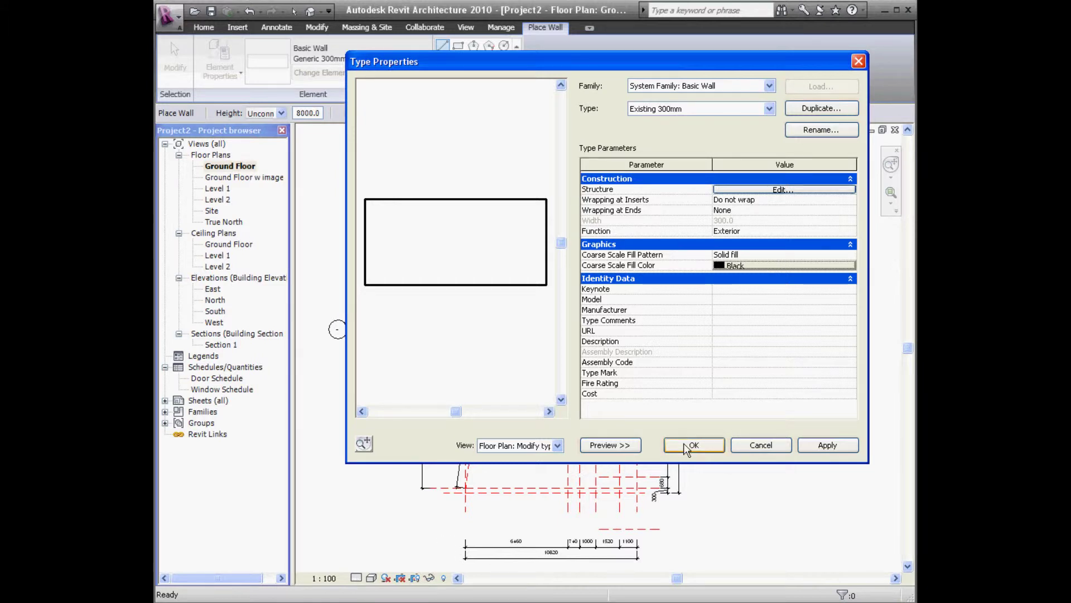
click(778, 255)
click(693, 445)
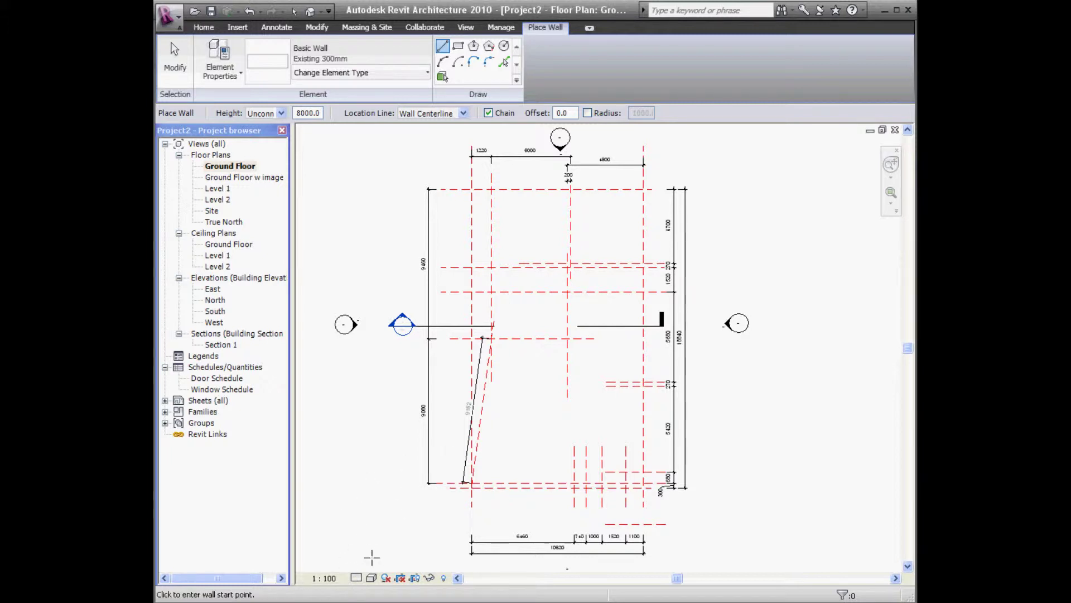
Set the Ground Floor plan's detail level to Coarse.
middle_drag(371, 534, 368, 526)
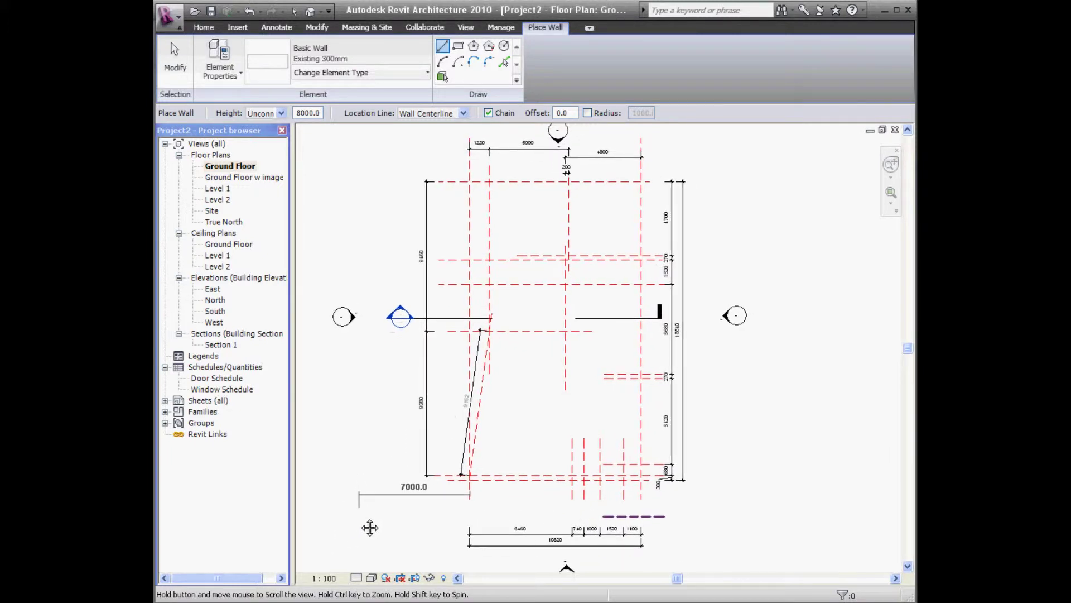
click(356, 580)
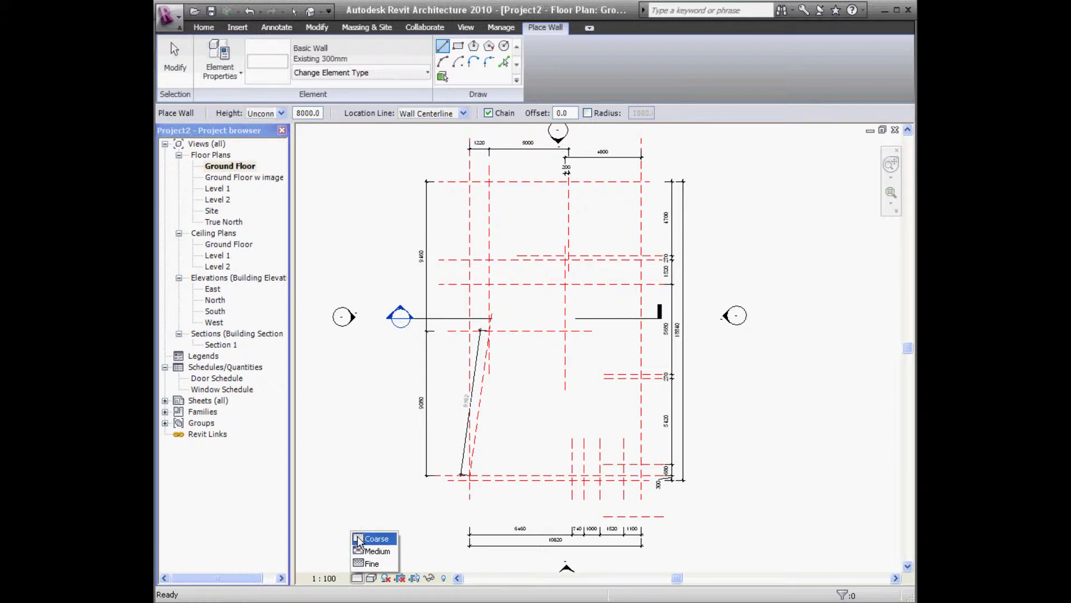
click(358, 539)
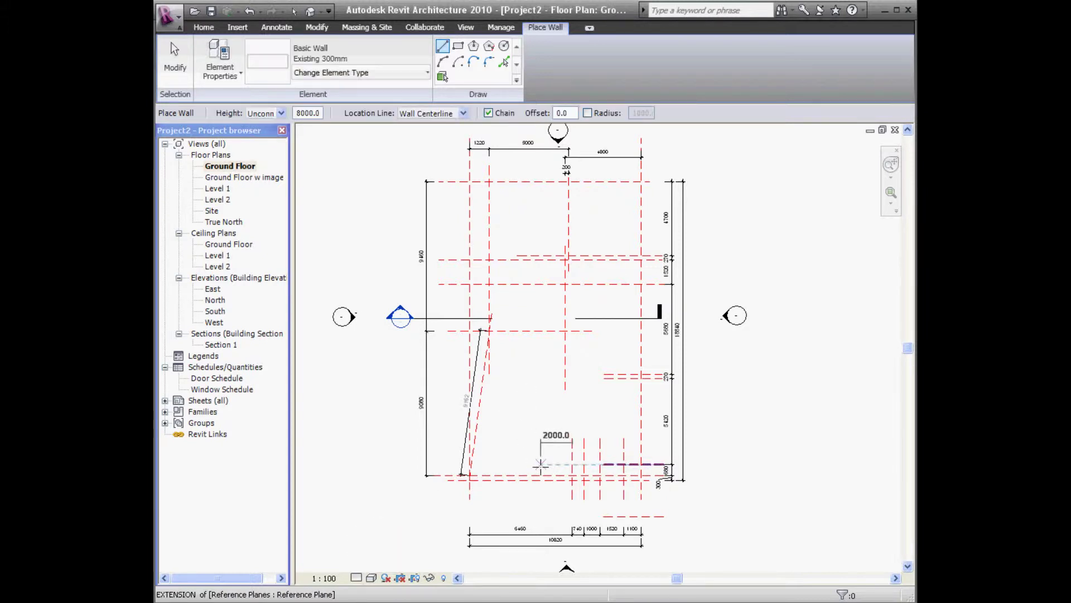
scroll(479, 474, up, 3)
scroll(539, 498, up, 1)
middle_drag(554, 507, 576, 464)
scroll(697, 454, up, 2)
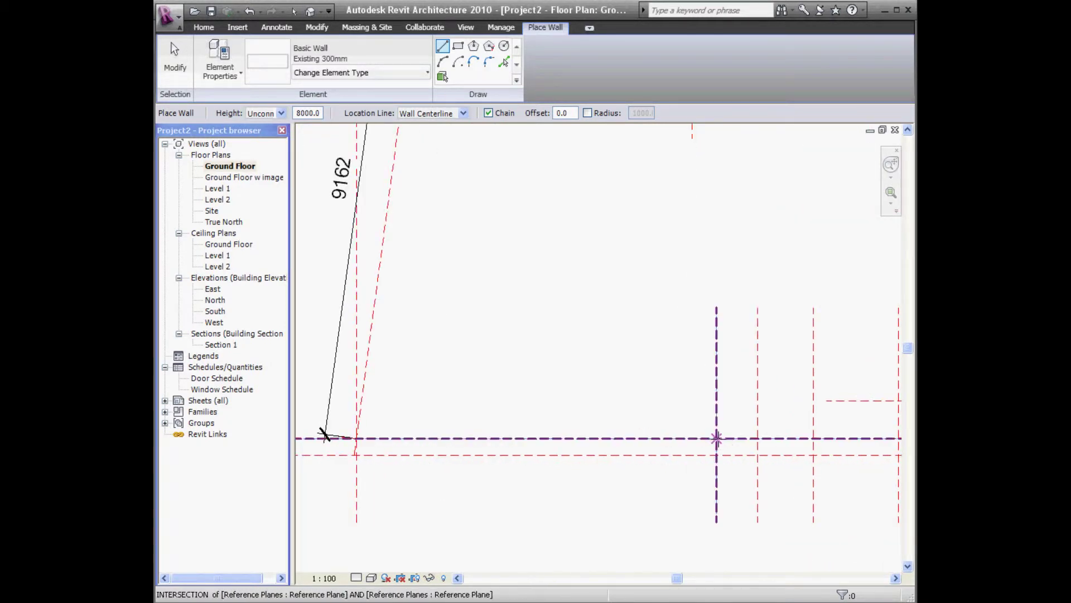
click(717, 438)
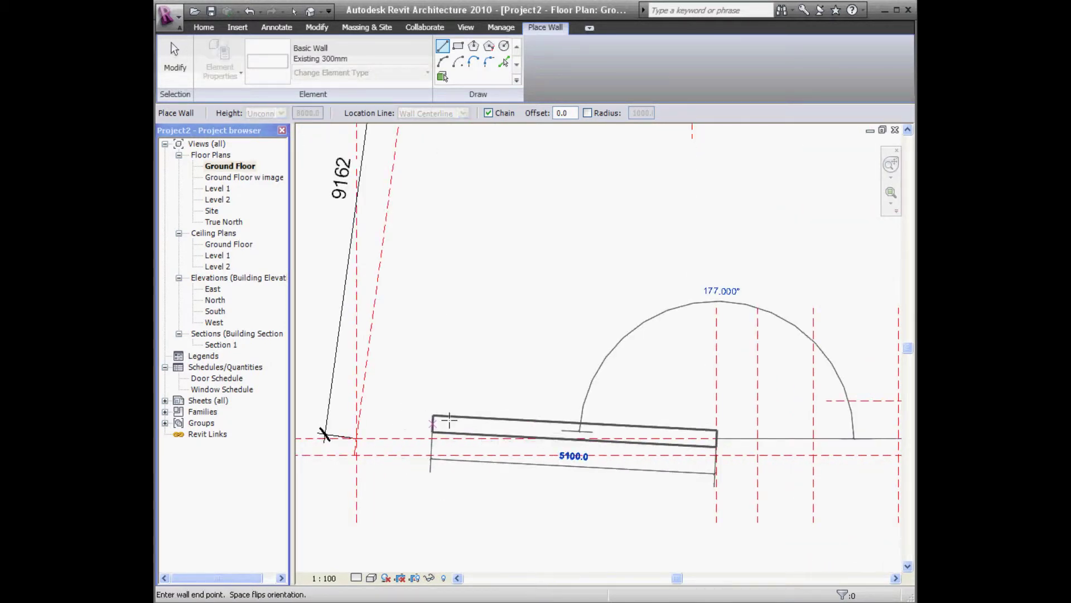
key(Escape)
scroll(553, 403, down, 1)
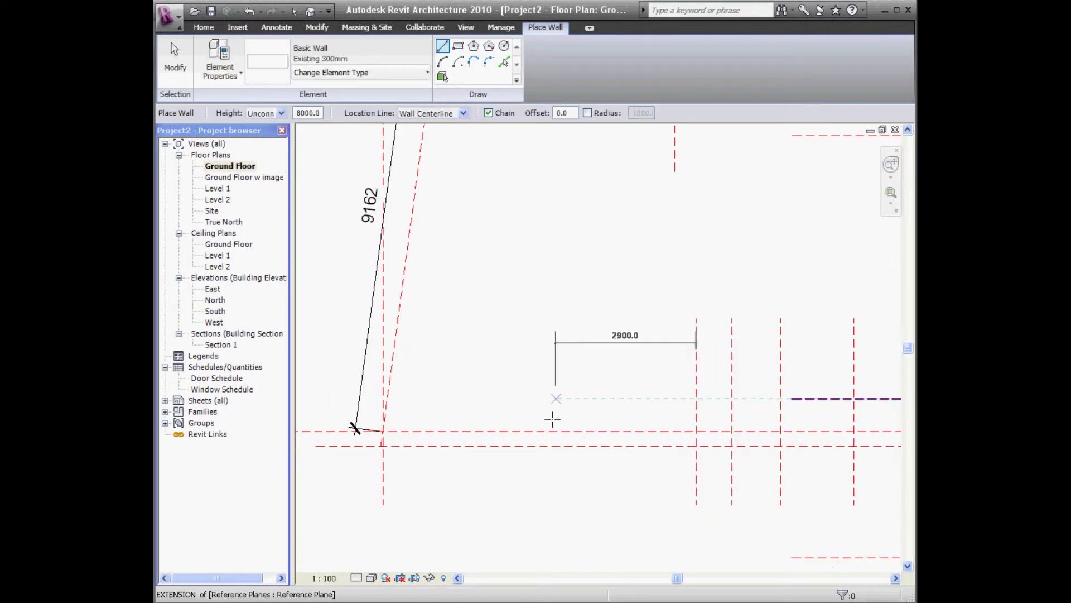
Set the wall's location line to Finish Face: Interior.
middle_drag(552, 419, 548, 459)
middle_drag(474, 338, 475, 362)
click(448, 112)
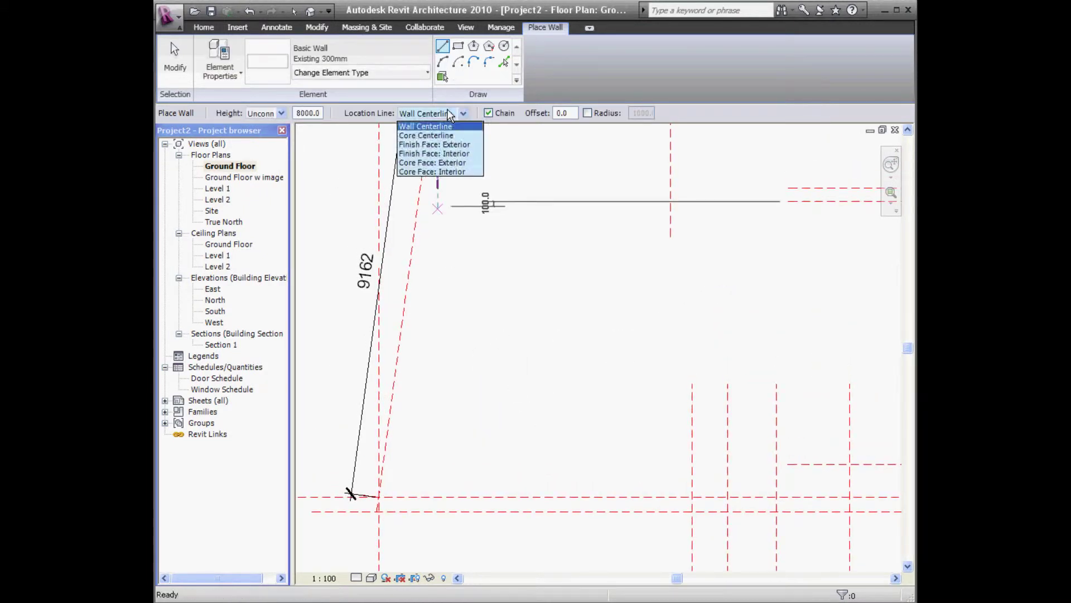
click(434, 155)
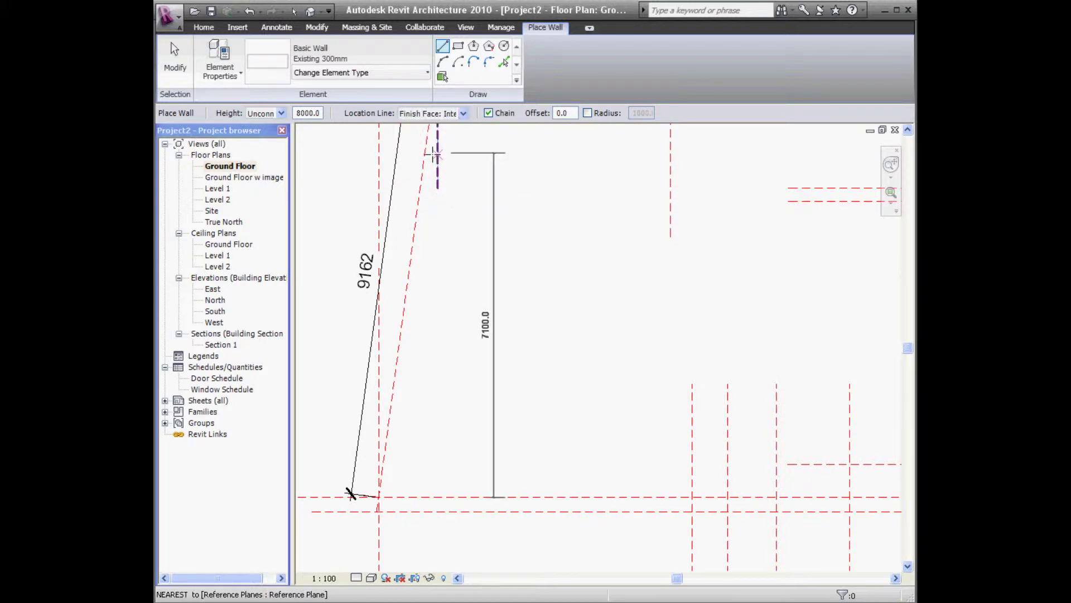
Draw chained walls west along the upper of the two southern reference planes to the corner, and up the slanted plane to its upper endpoint.
middle_drag(625, 489, 639, 473)
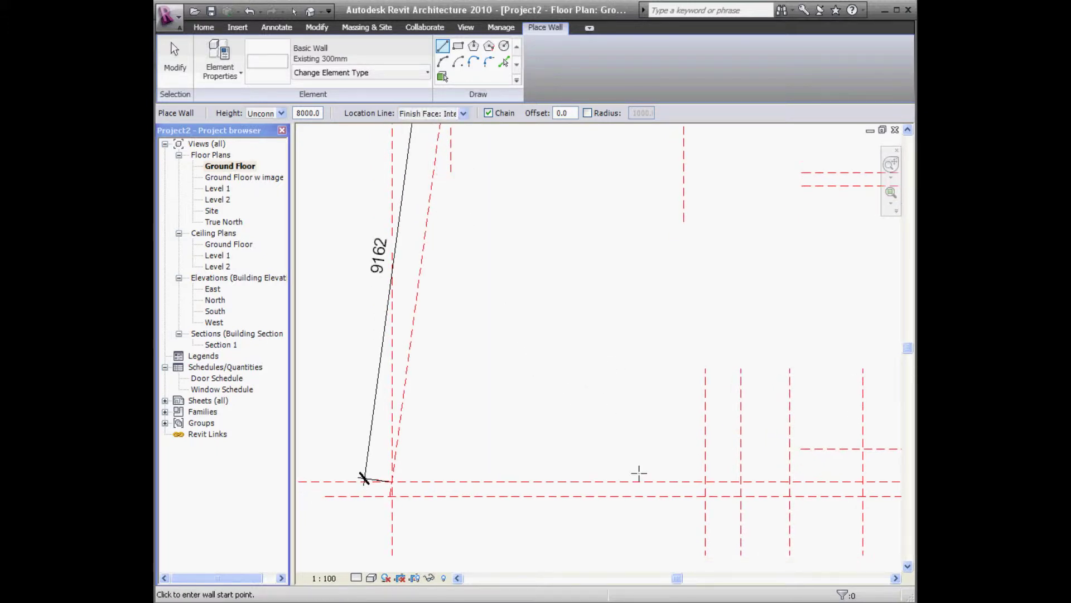
click(705, 481)
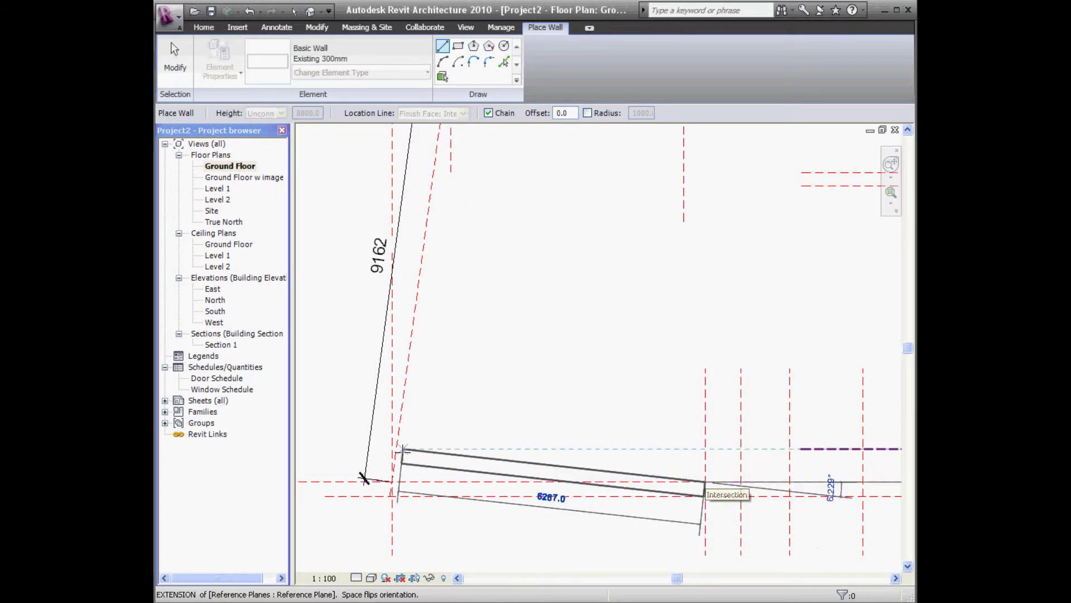
click(393, 481)
middle_drag(450, 280, 462, 489)
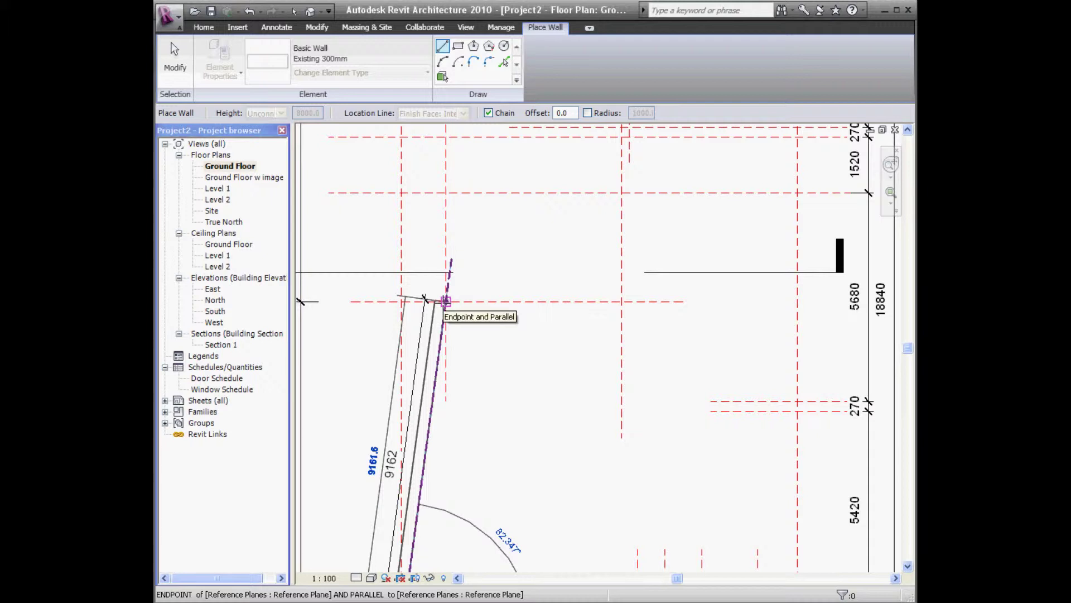
click(446, 301)
Continue the wall chain vertically for 9460 mm from the slanted wall's end to the northernmost horizontal reference plane.
middle_drag(494, 309, 570, 487)
scroll(560, 485, up, 1)
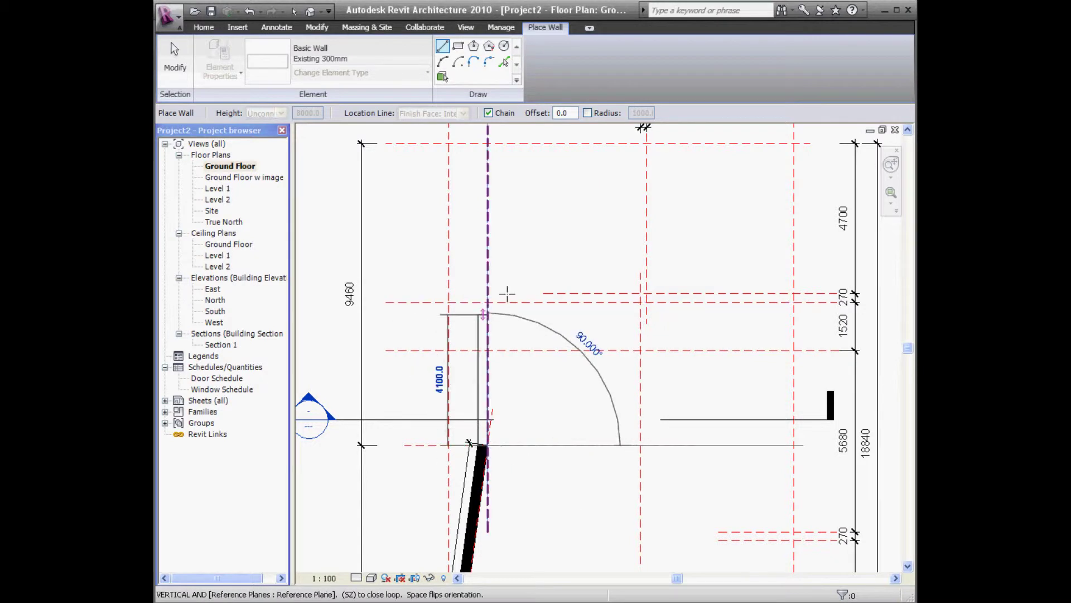
scroll(522, 318, down, 1)
middle_drag(523, 318, 502, 357)
scroll(481, 342, up, 1)
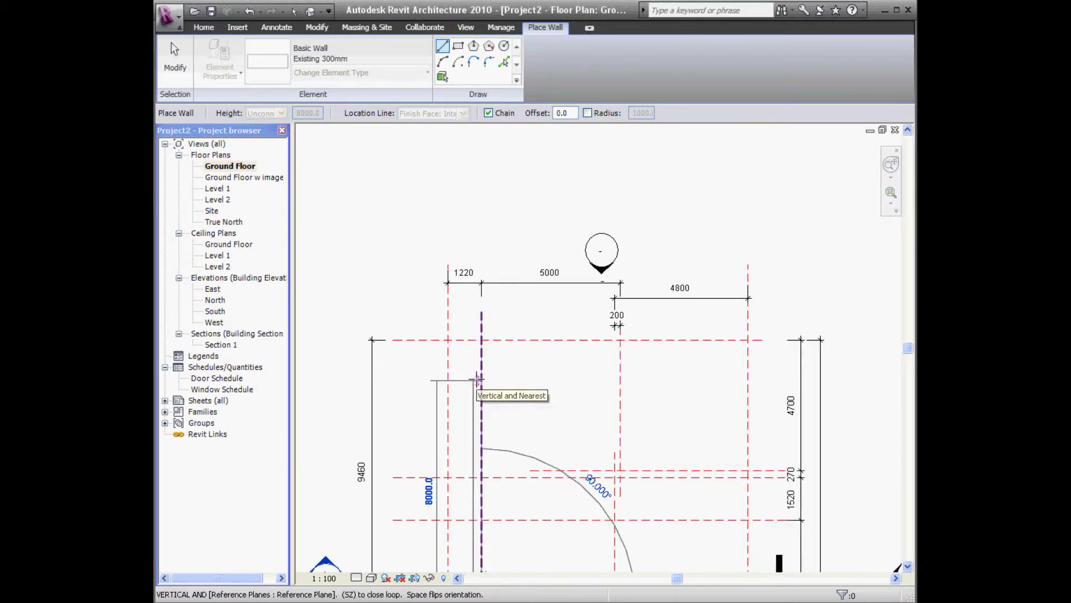
click(481, 341)
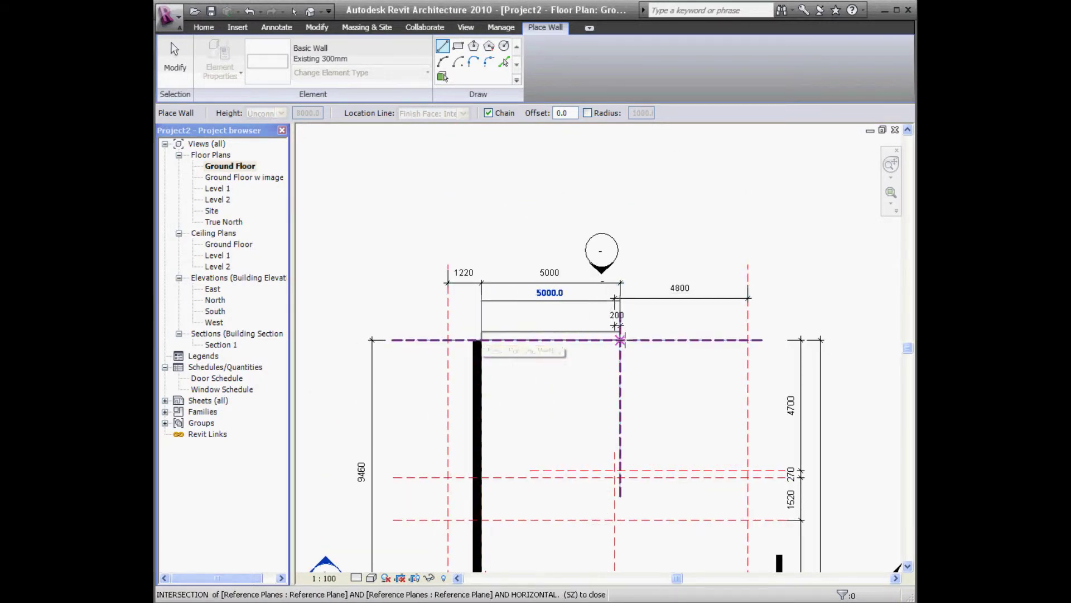
Continue the wall chain 5000 mm east along the northernmost plane, 4700 mm south and 200 mm west to the adjacent vertical plane, and end it.
click(620, 339)
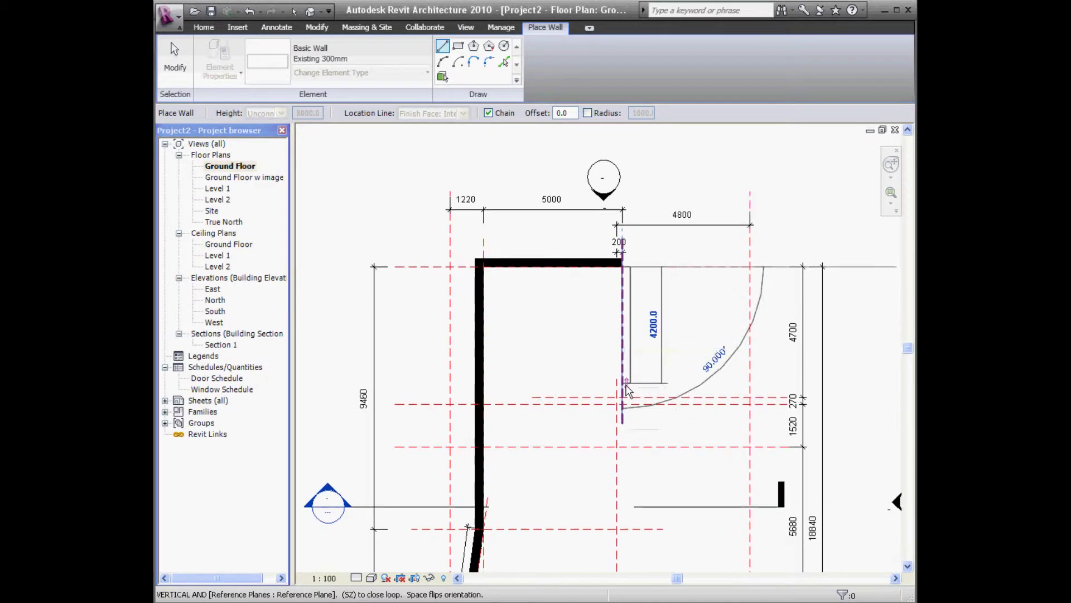
scroll(621, 456, up, 1)
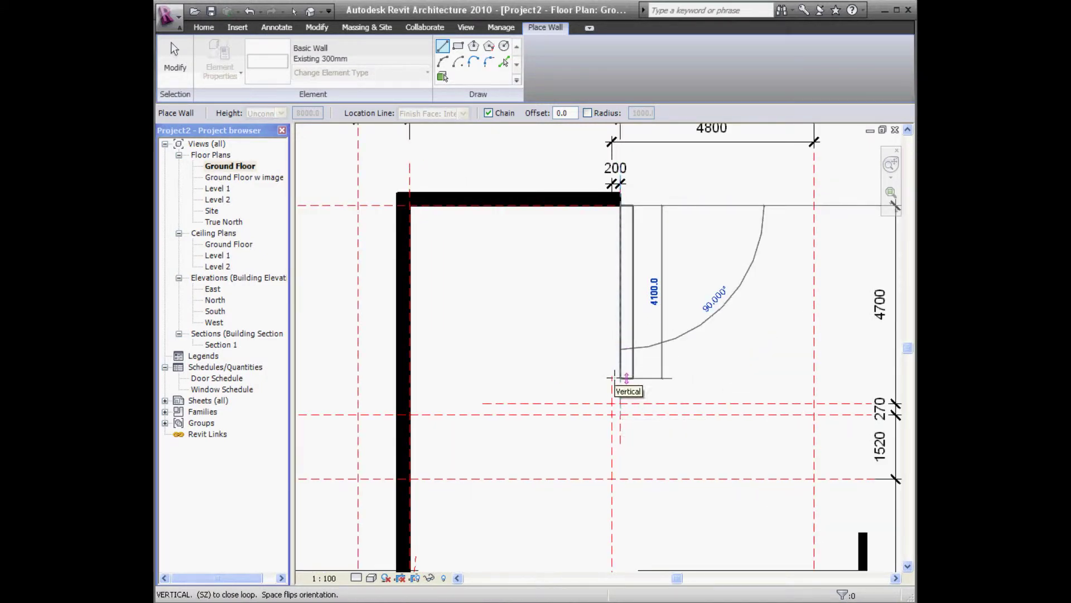
scroll(612, 374, up, 1)
scroll(614, 334, down, 2)
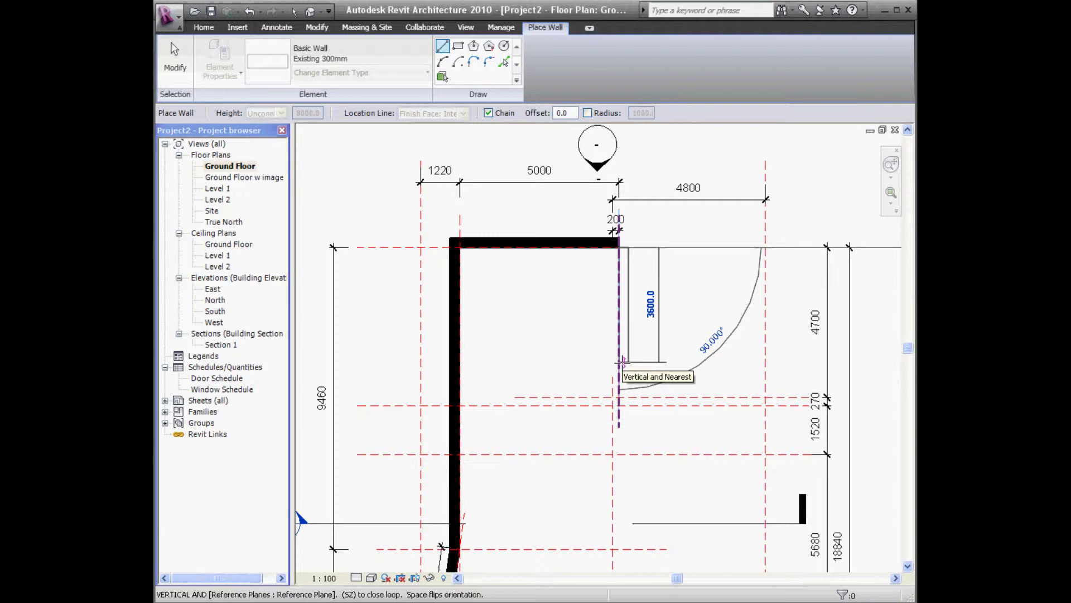
scroll(620, 361, down, 1)
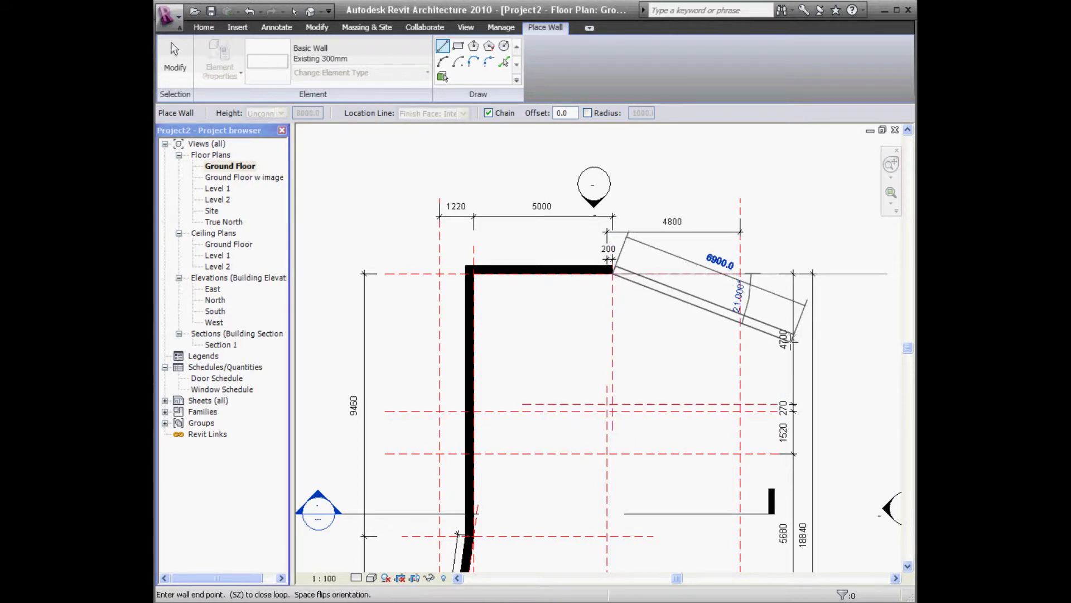
scroll(631, 371, up, 5)
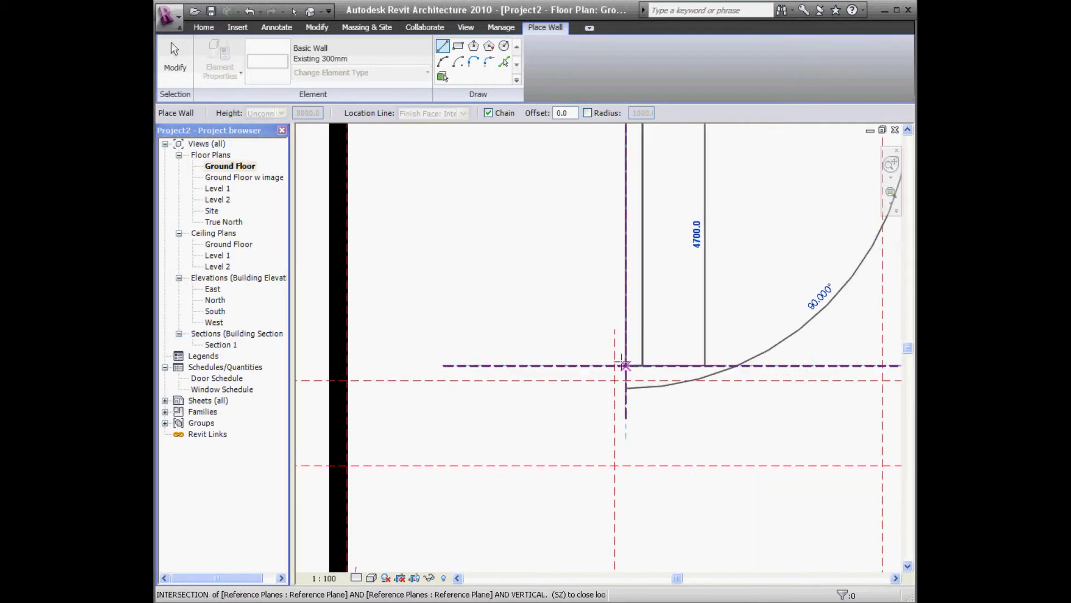
click(613, 364)
scroll(614, 365, down, 3)
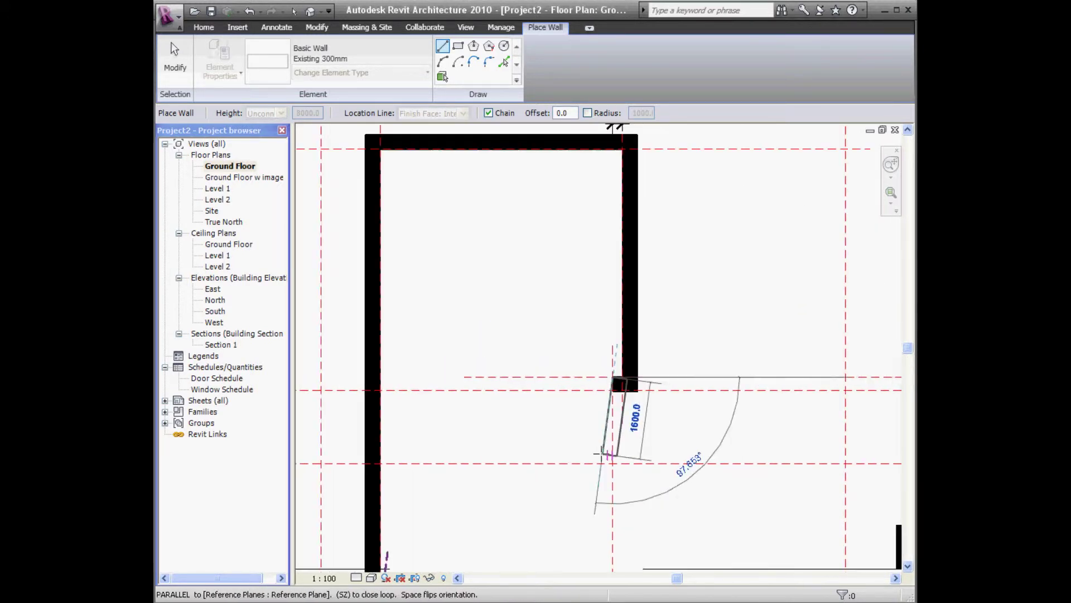
scroll(611, 352, up, 2)
middle_drag(552, 349, 605, 277)
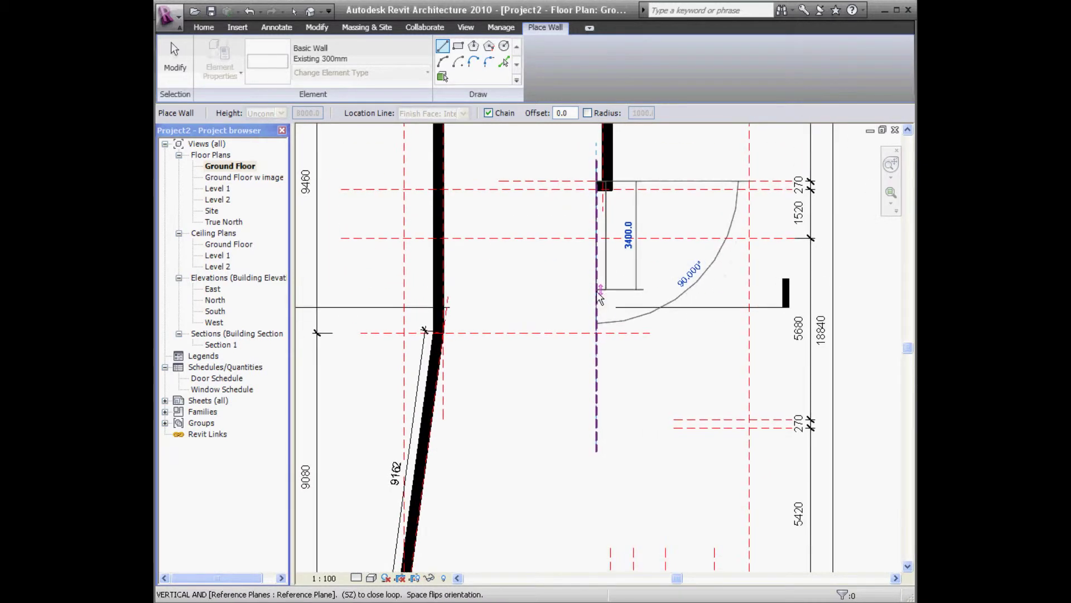
scroll(586, 377, down, 2)
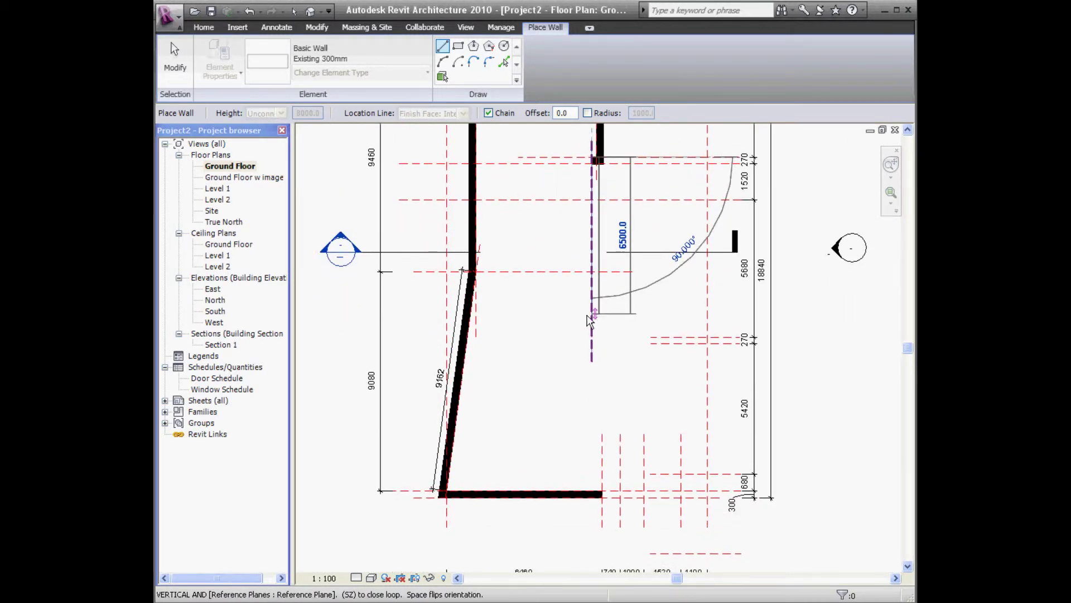
right_click(544, 325)
click(561, 335)
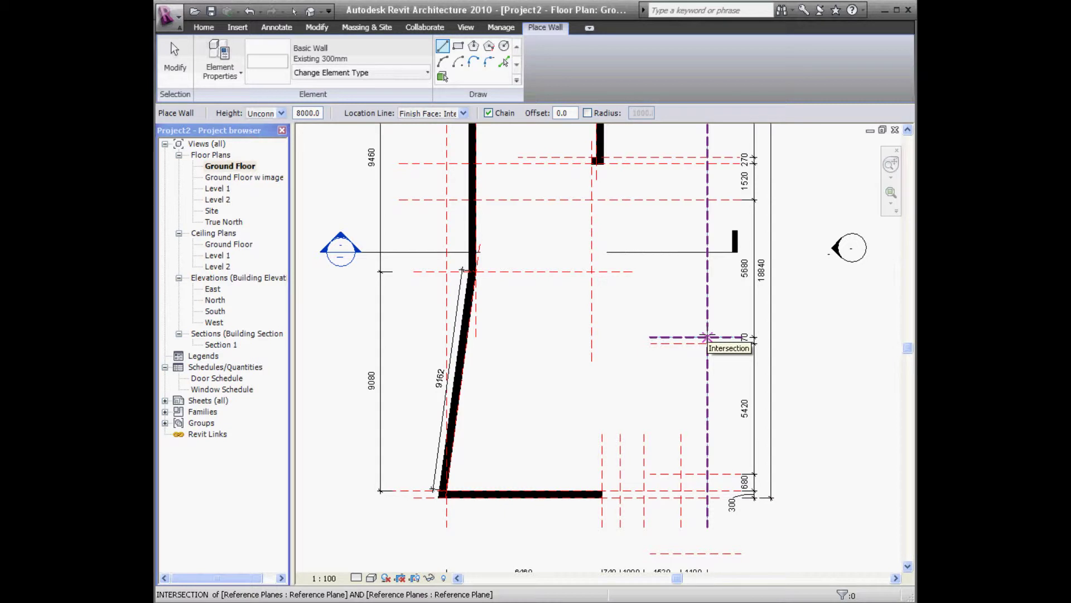
Start a wall chain on the easternmost plane: 5690 mm south, 1100 mm west, and south to the lower plane of the southern wall.
click(706, 337)
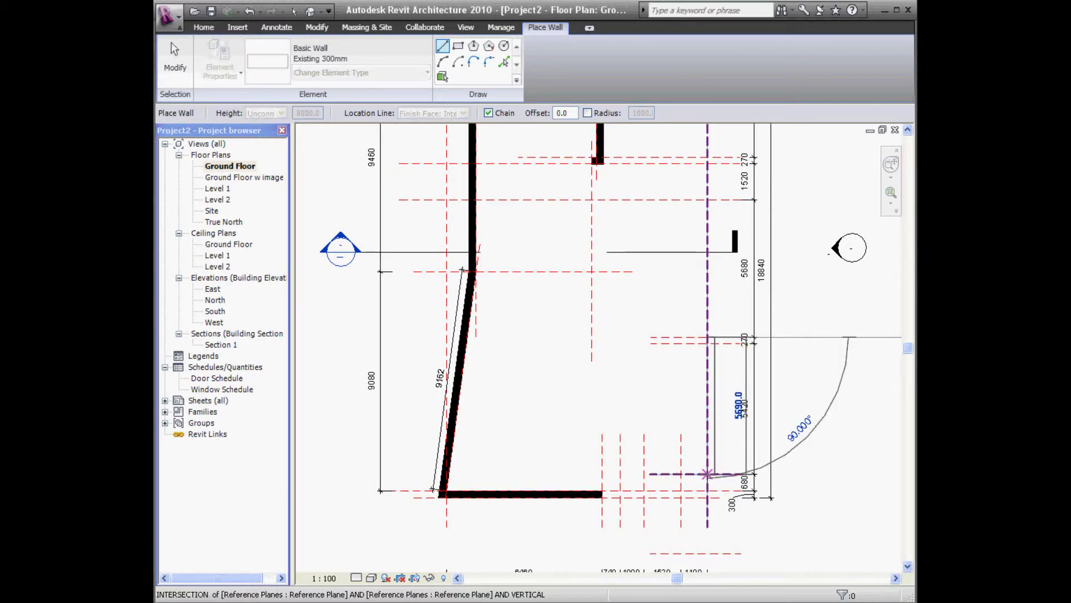
click(708, 474)
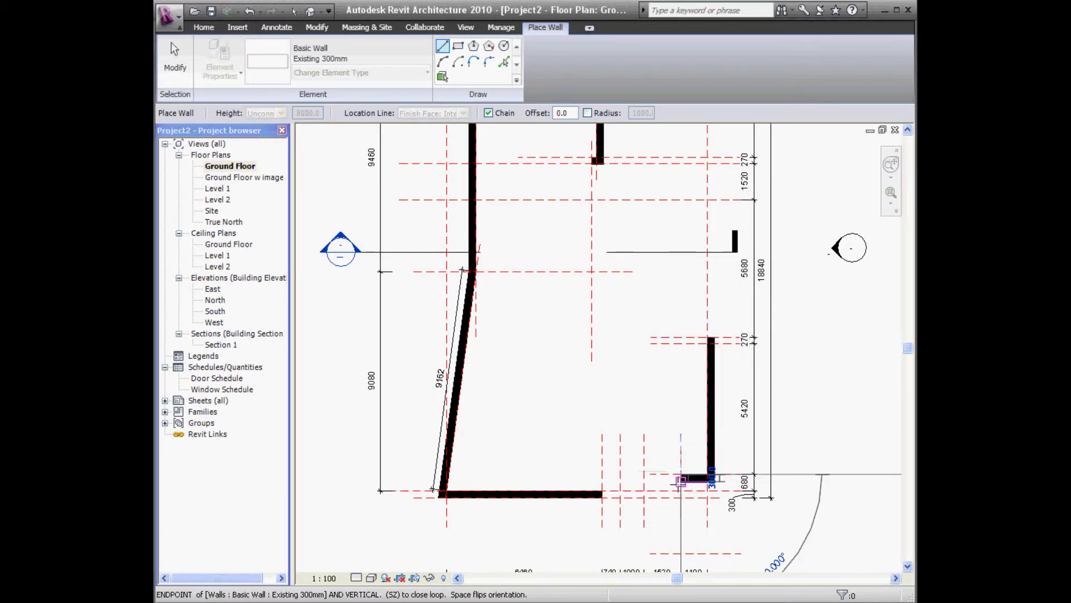
click(682, 480)
scroll(692, 469, up, 4)
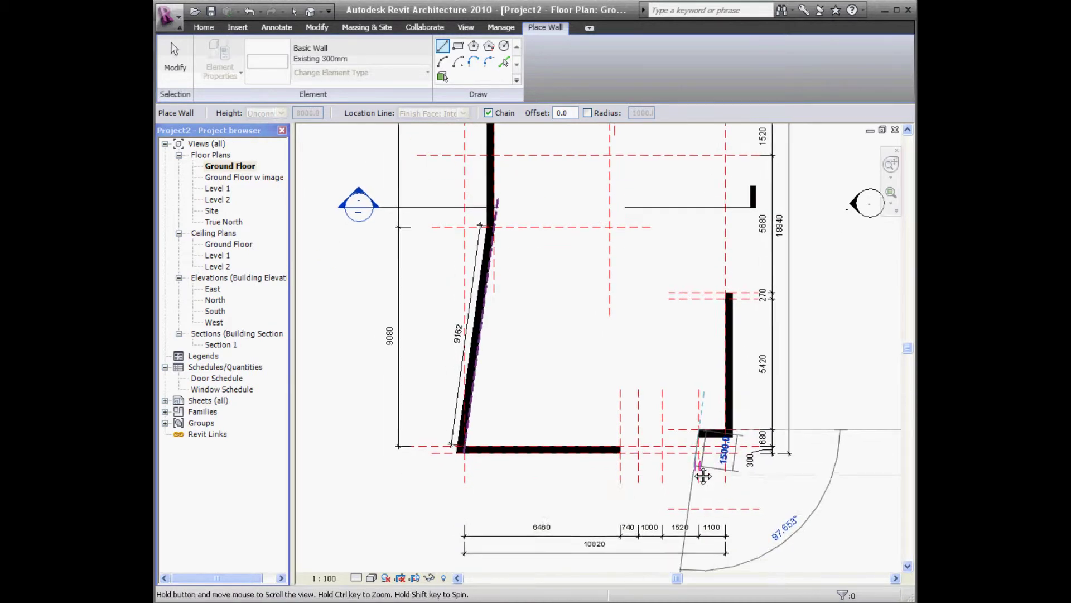
click(707, 438)
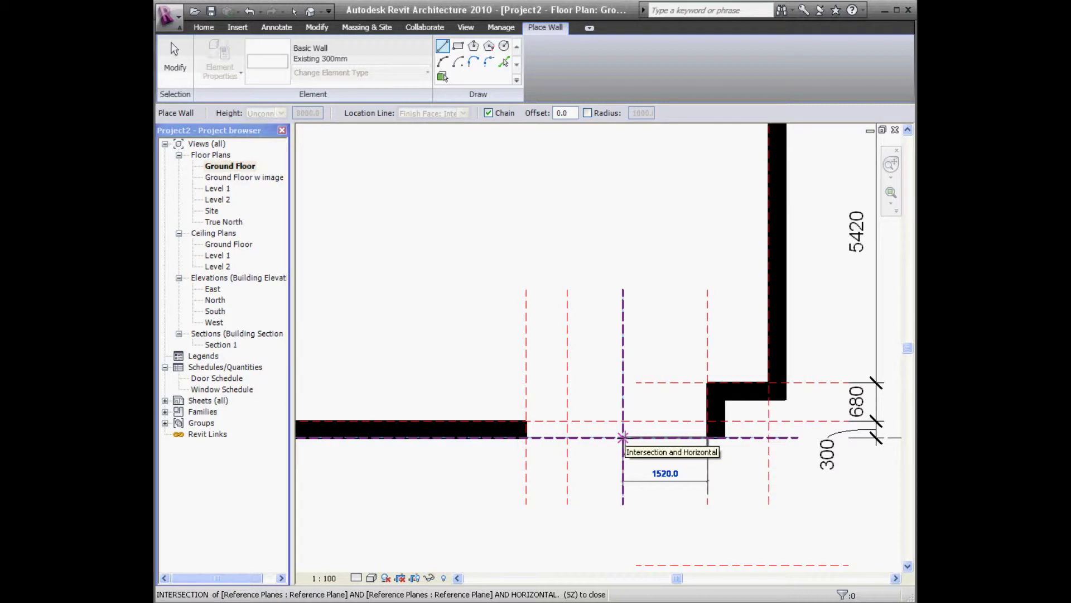
Continue the chain 1520 mm west, 300 mm north and 1000 mm west along the reference planes, and finish placing walls.
click(623, 437)
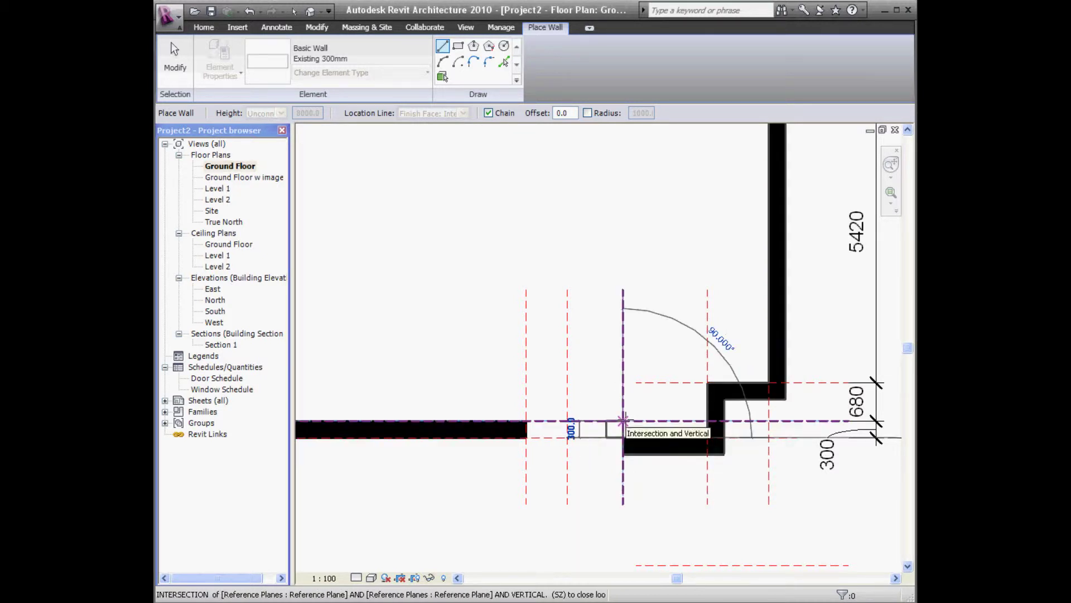
click(623, 420)
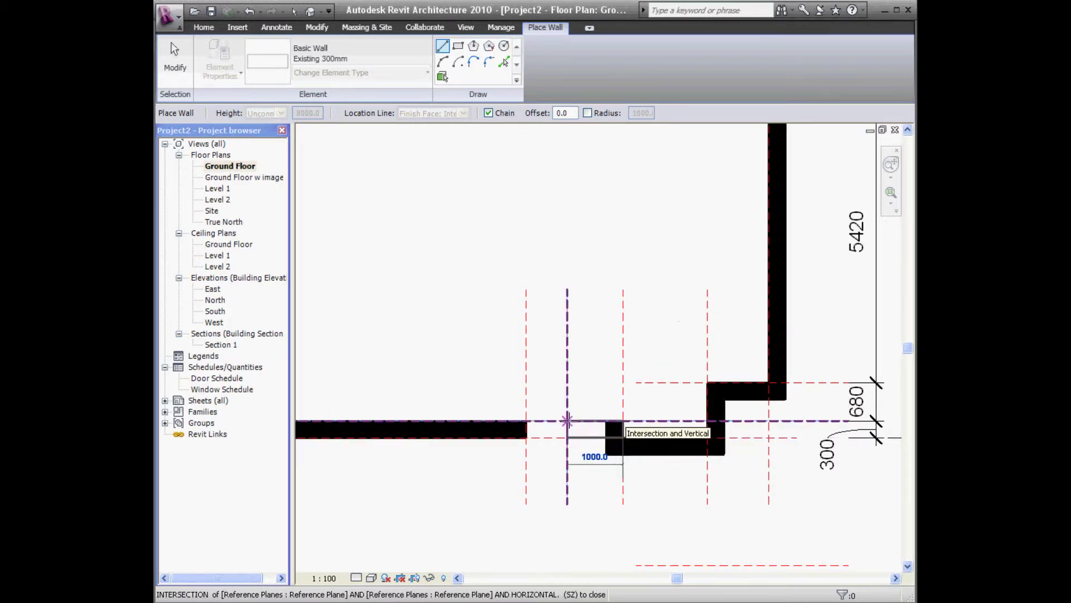
click(567, 420)
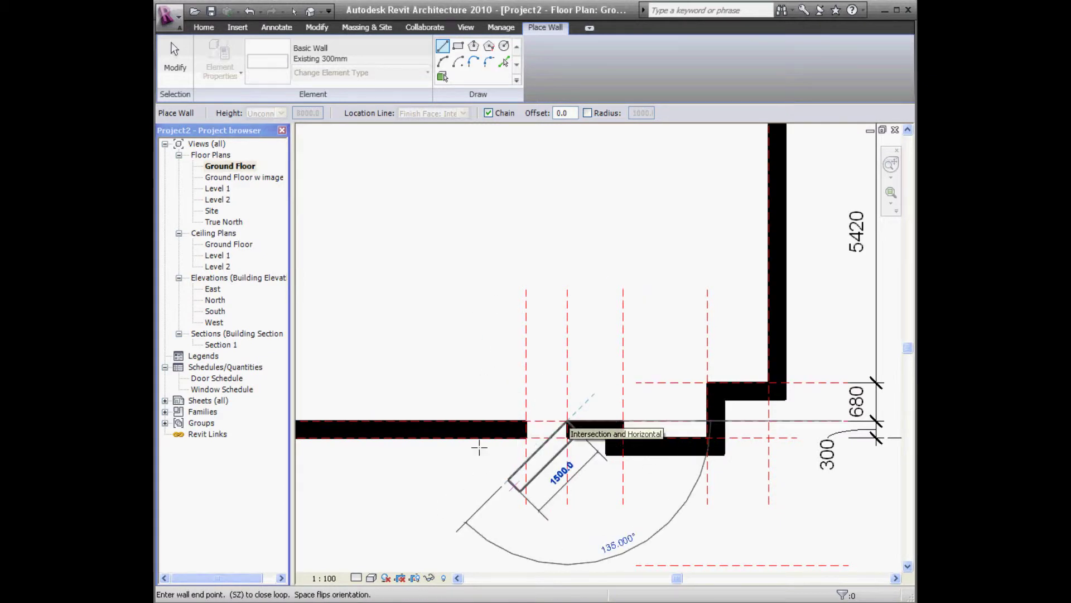
right_click(552, 299)
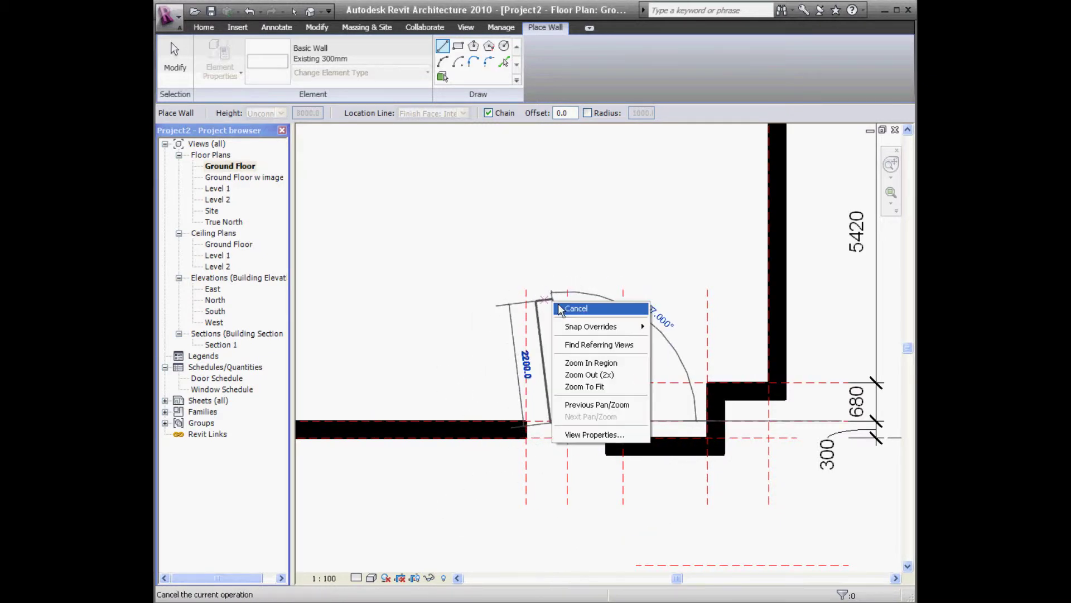
click(561, 307)
right_click(561, 306)
click(569, 314)
Examine the long southern wall, its corner with the slanted wall, and the stepped walls at the southeast for gaps.
scroll(468, 335, down, 2)
middle_drag(348, 389, 634, 424)
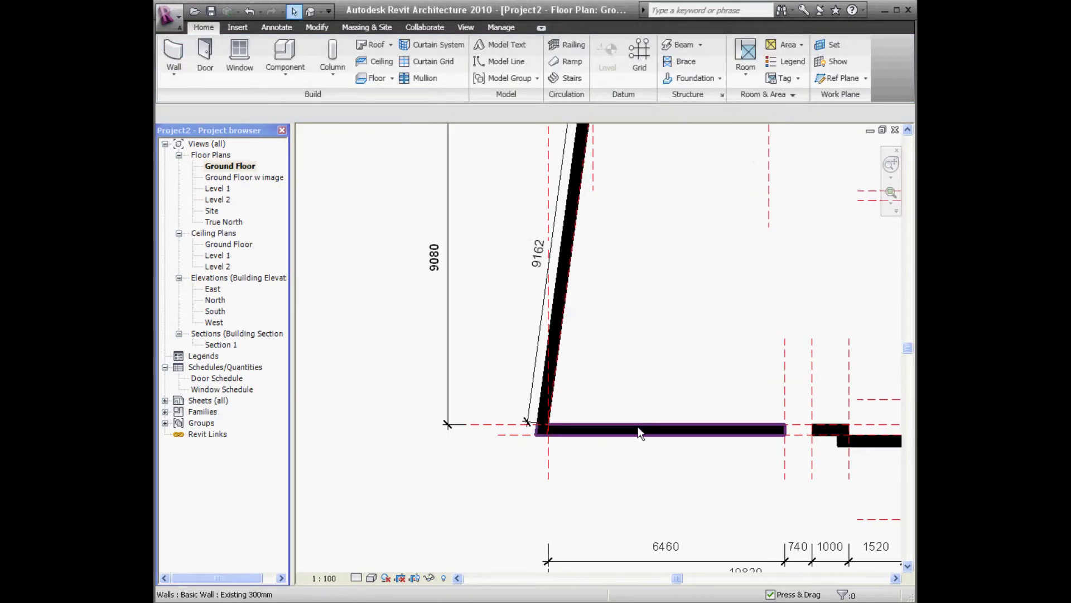
middle_drag(705, 450, 586, 424)
click(579, 406)
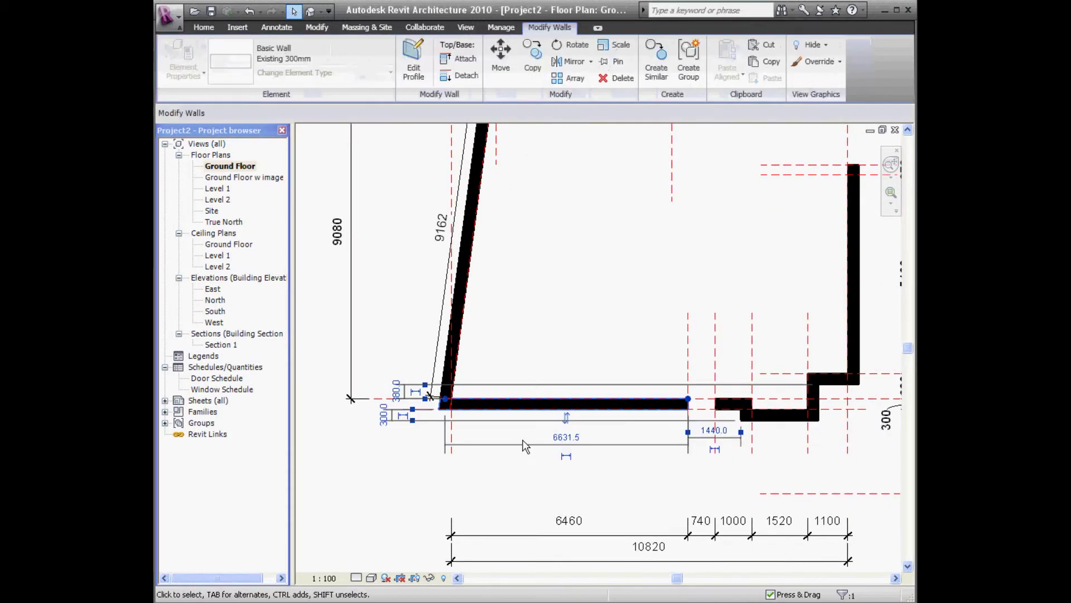
middle_drag(525, 447, 563, 480)
scroll(497, 465, up, 3)
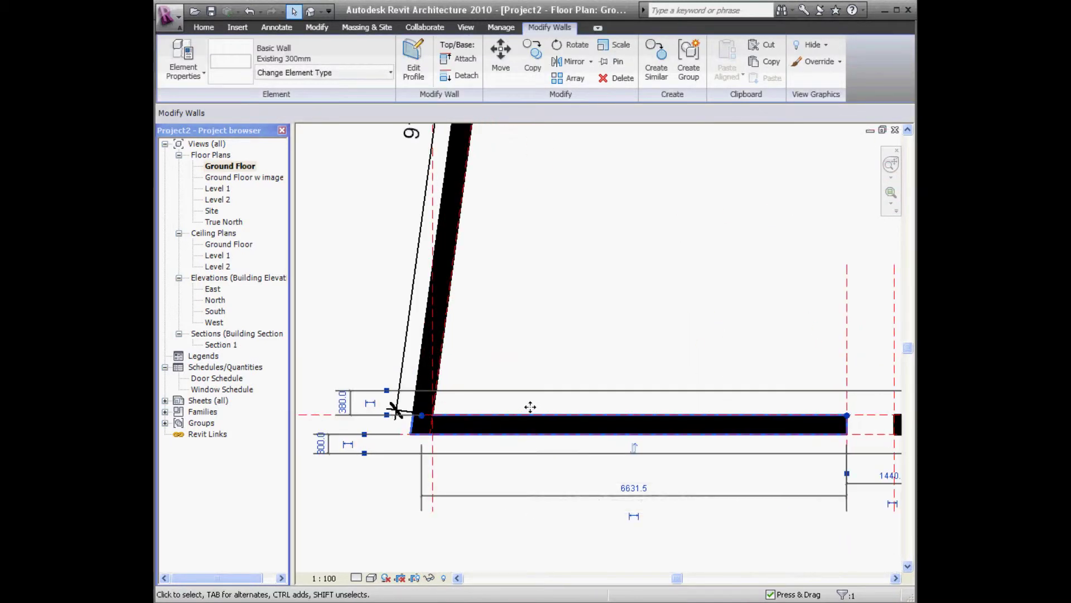
click(630, 323)
scroll(630, 324, down, 2)
middle_drag(630, 324, 452, 306)
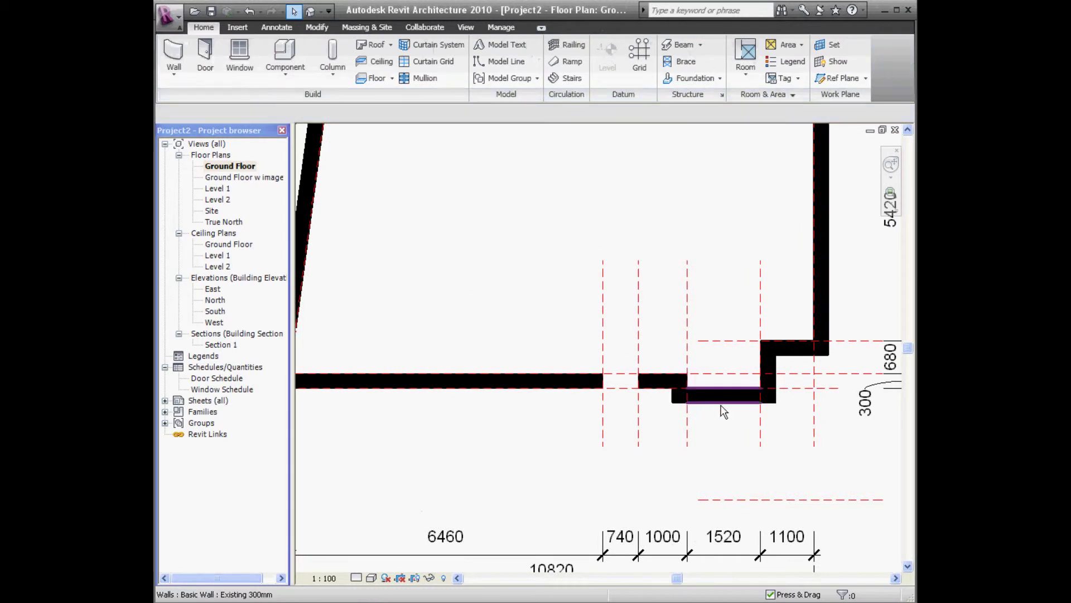
scroll(647, 384, up, 2)
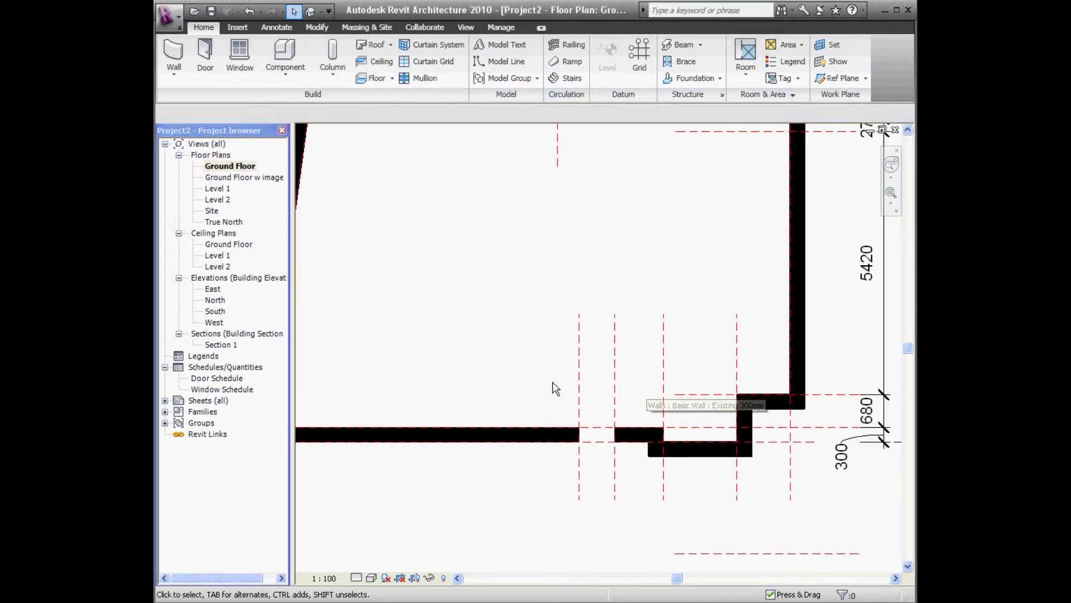
Close the southern wall gap with a chained recess: 1100 mm north, 740 mm west, and back south to the long wall's endpoint.
click(178, 49)
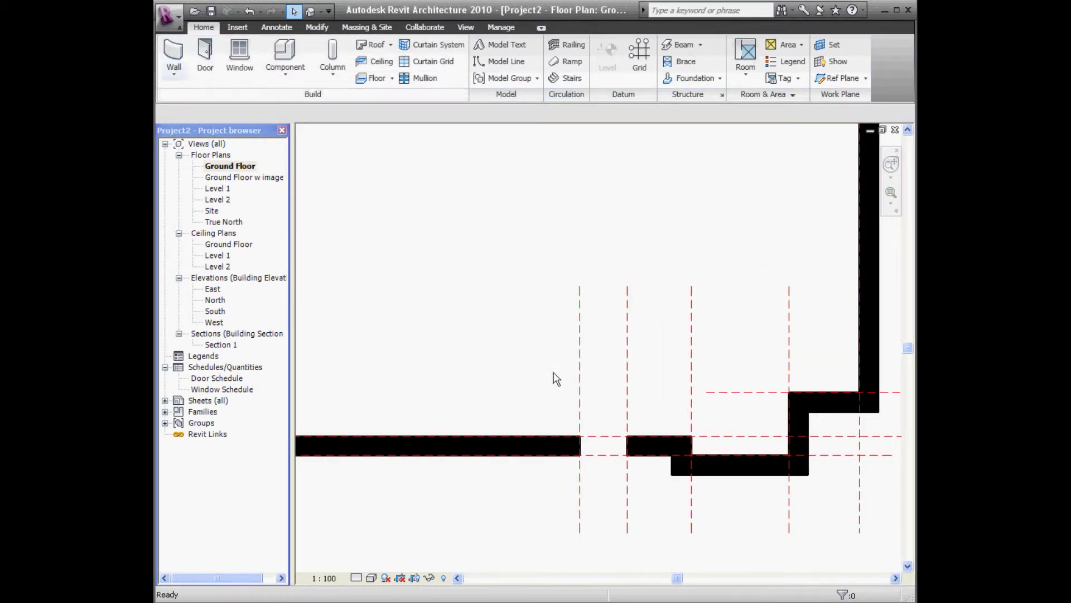
scroll(581, 373, up, 2)
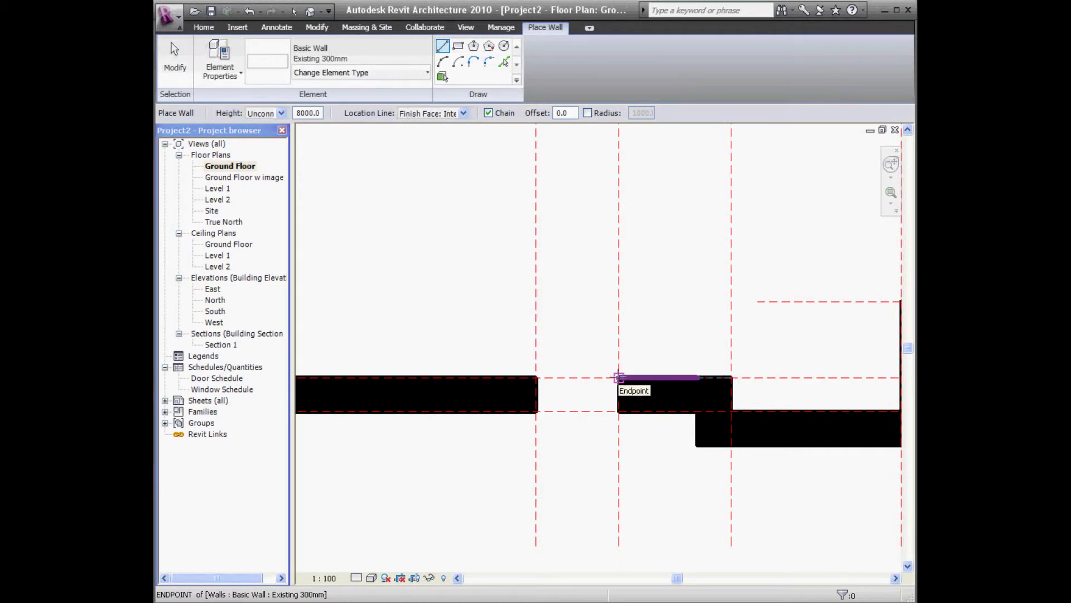
click(619, 377)
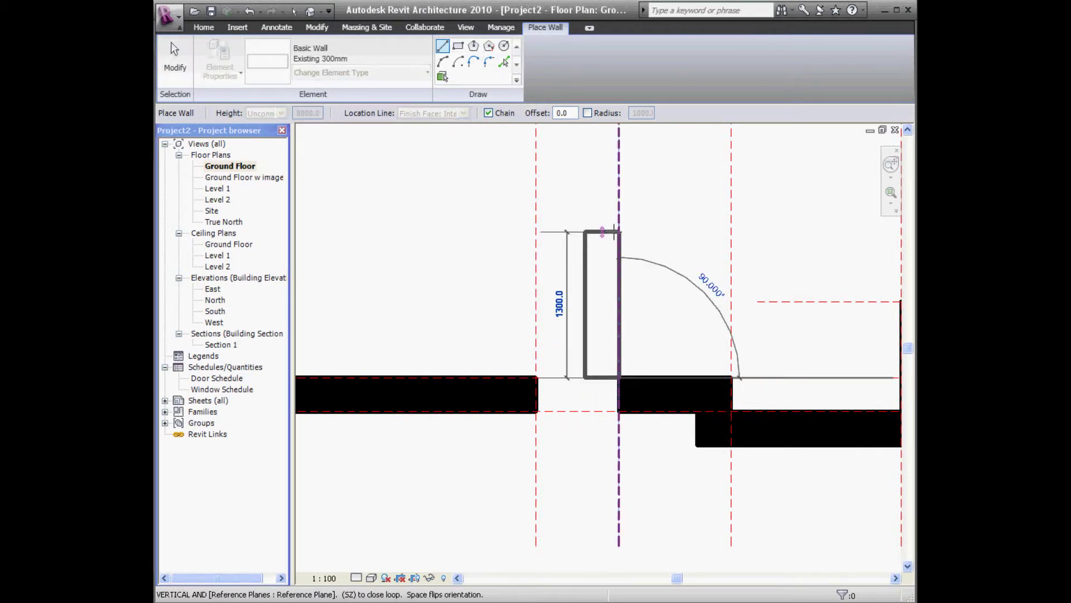
text(1100)
key(Return)
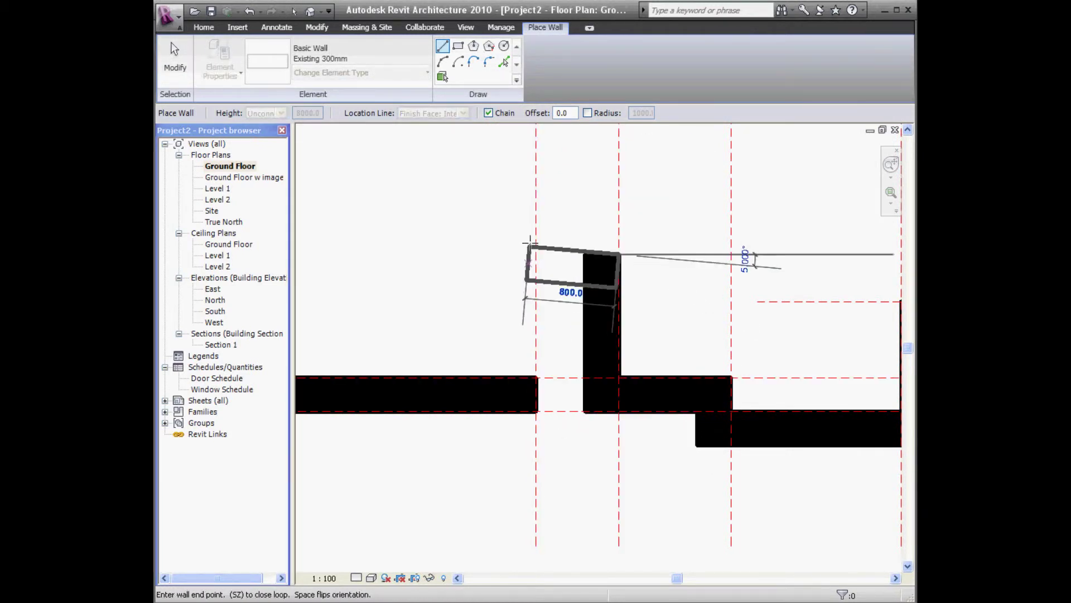
click(537, 254)
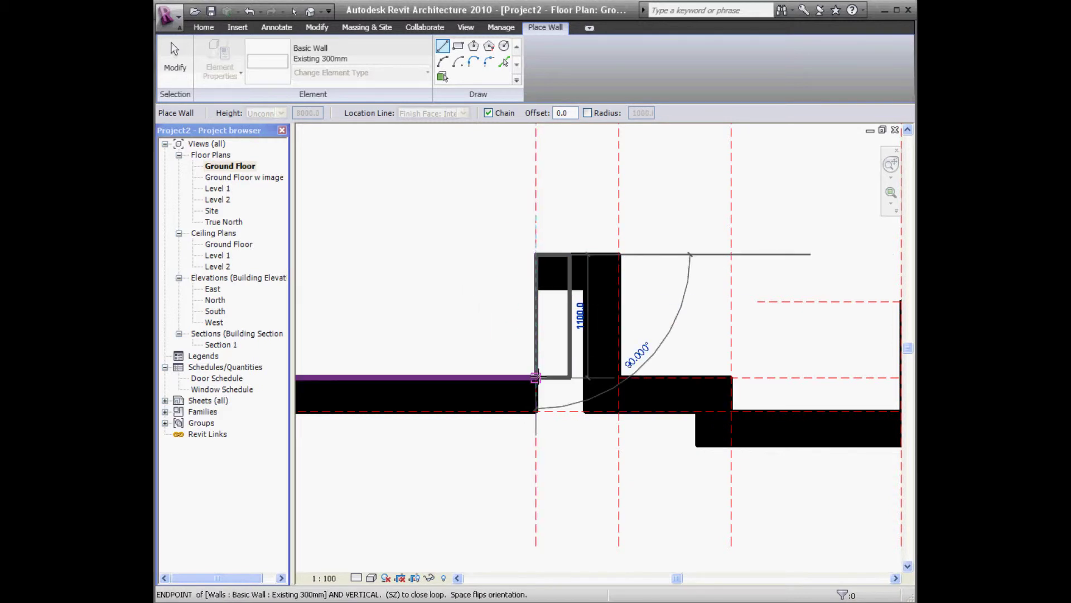
right_click(457, 266)
click(482, 272)
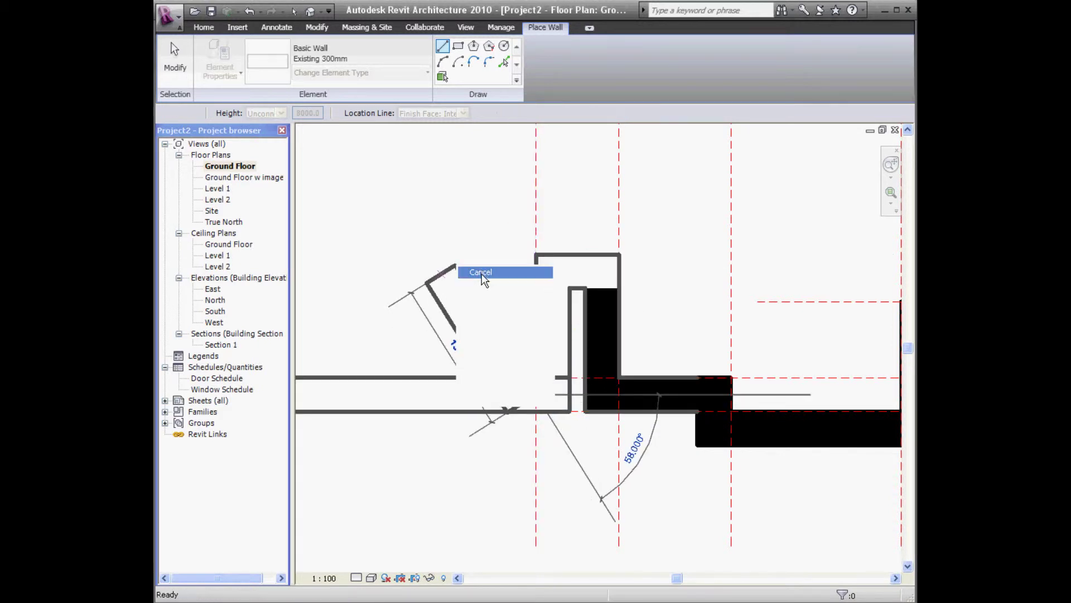
right_click(482, 275)
click(487, 279)
Review the existing wall layout across the whole Ground Floor plan.
scroll(487, 277, down, 4)
middle_drag(489, 282, 660, 482)
scroll(659, 482, down, 3)
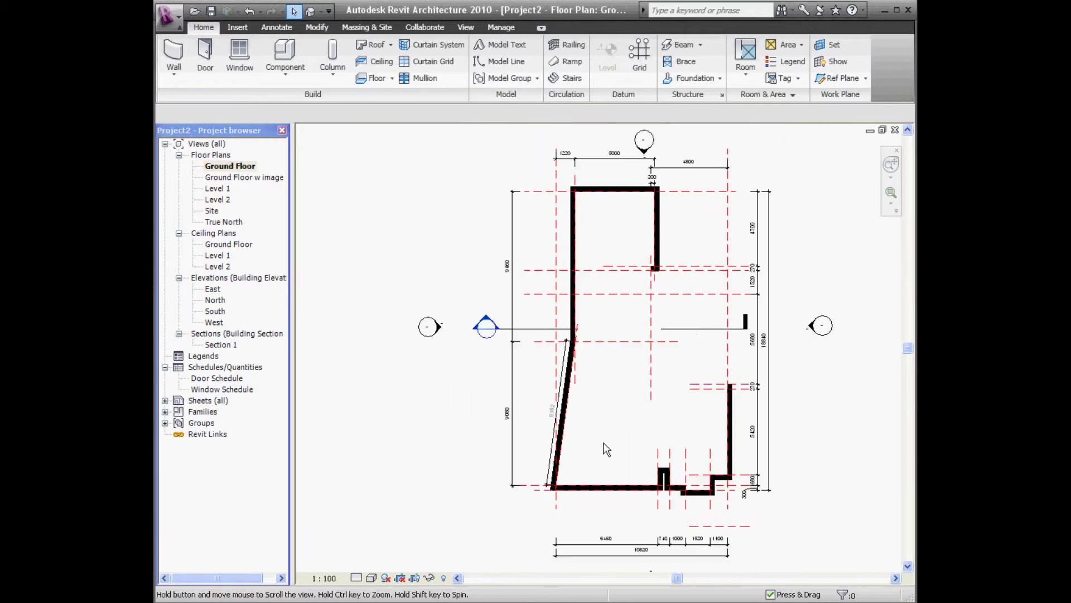
middle_drag(606, 446, 542, 445)
scroll(542, 446, down, 1)
scroll(542, 446, up, 1)
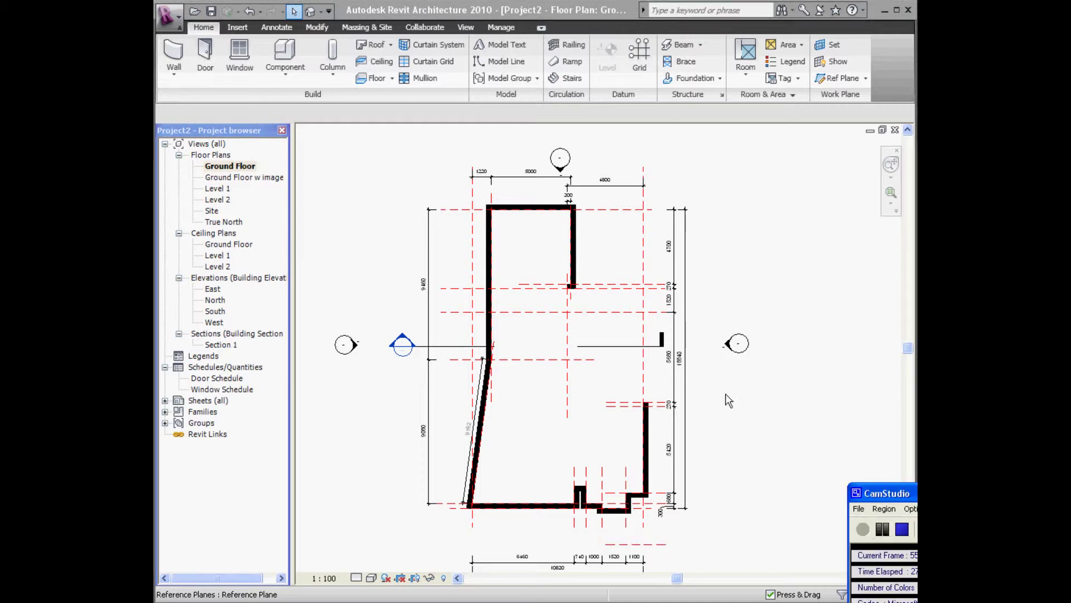
scroll(586, 407, up, 3)
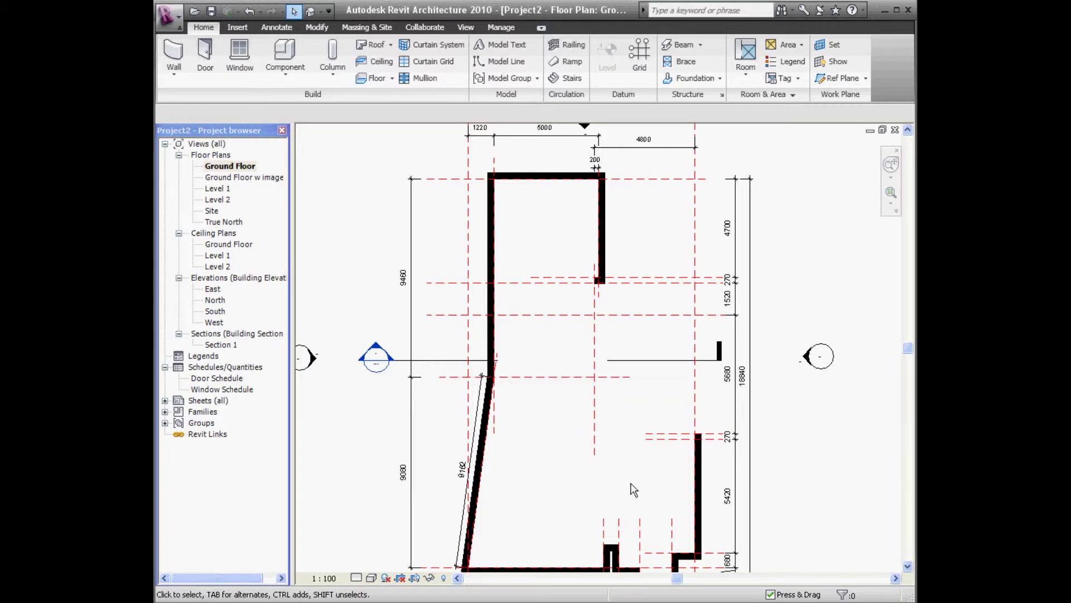
Open the Ground Floor w image plan and start placing chained Existing 300mm walls beside the terrace.
double_click(224, 178)
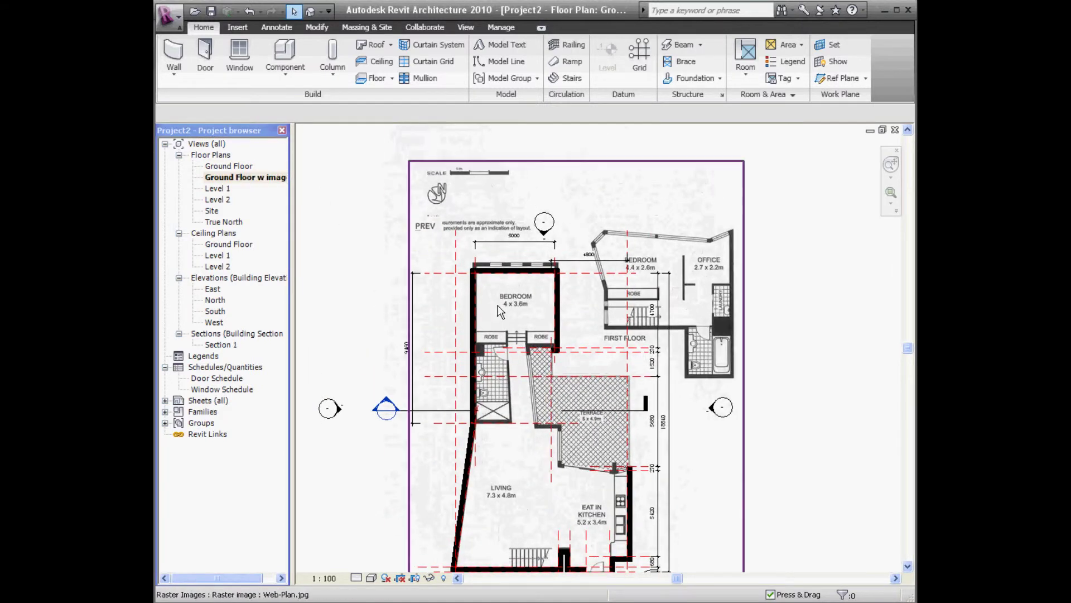
scroll(500, 312, up, 3)
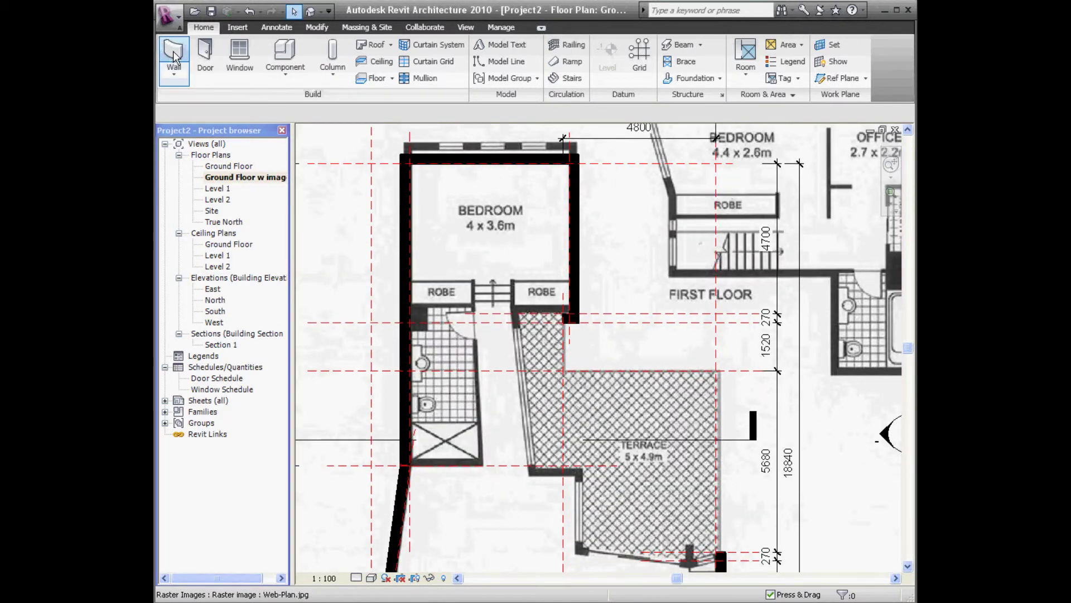
click(173, 56)
middle_drag(445, 273, 441, 179)
scroll(478, 222, up, 3)
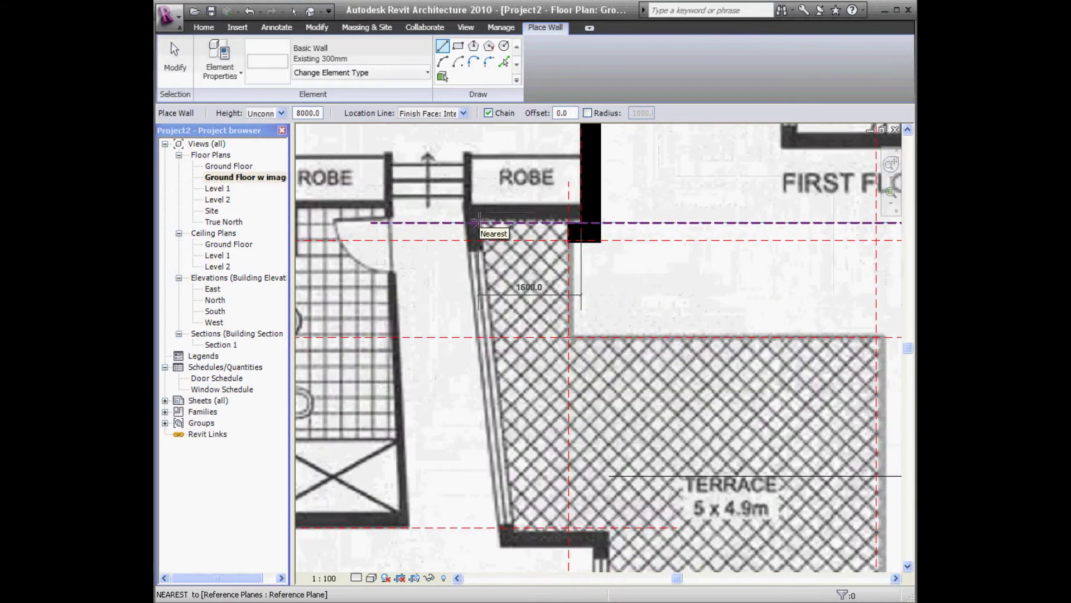
click(478, 221)
middle_drag(549, 335, 550, 265)
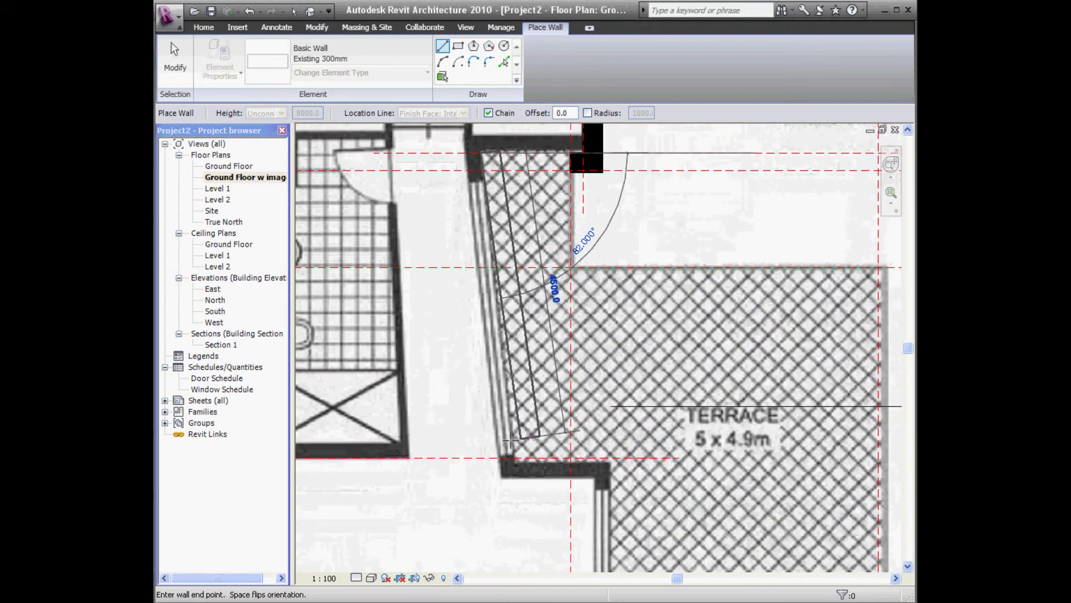
key(Escape)
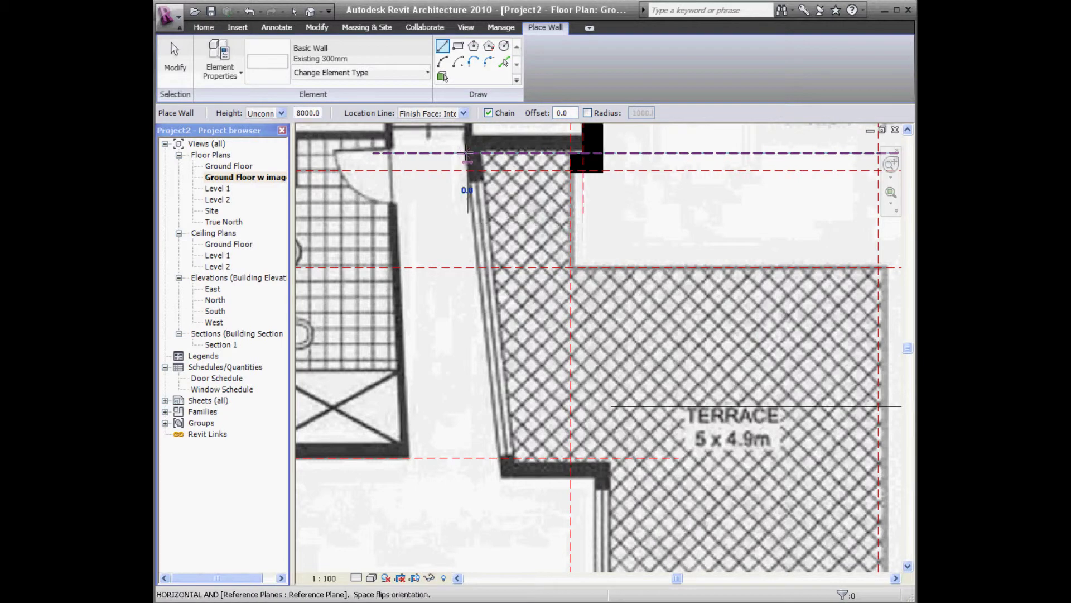
Trace the terrace's western side with a slanted wall about 4786 mm long, a short eastward wall and a 2710 mm wall south.
click(467, 151)
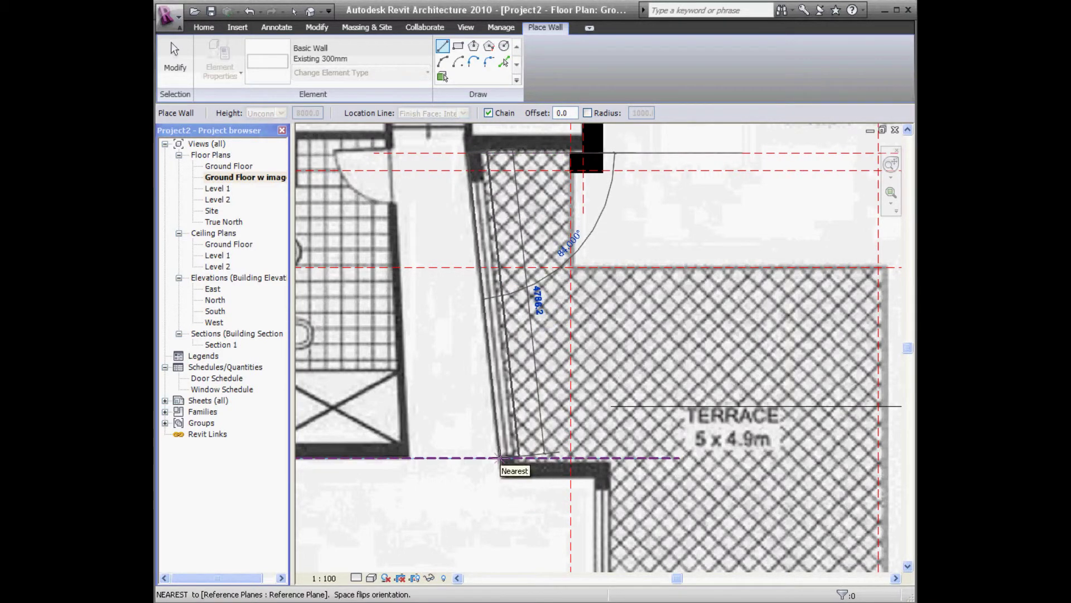
click(500, 457)
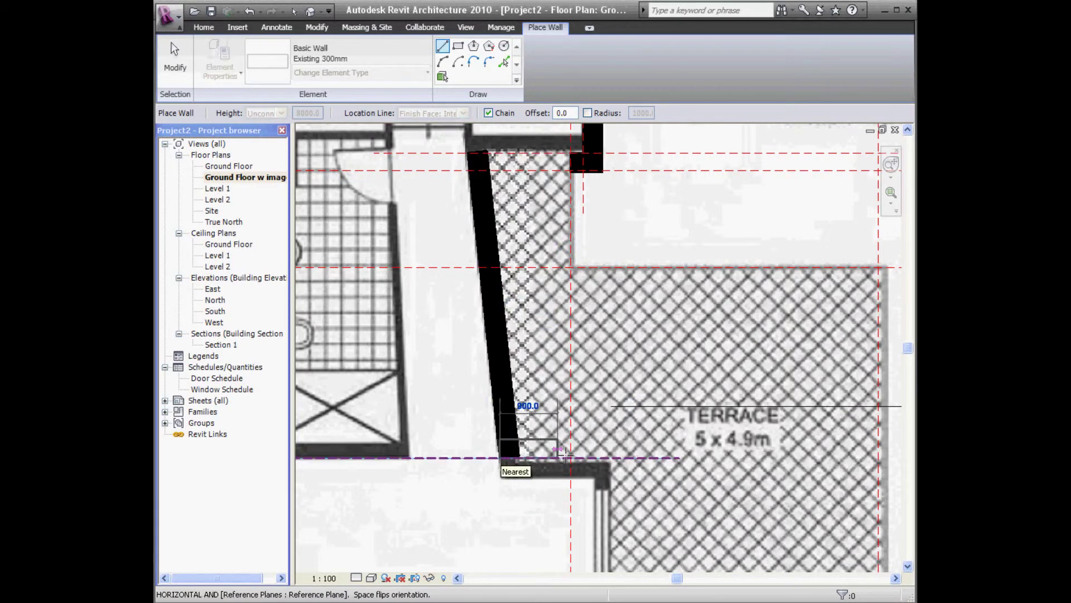
scroll(505, 441, down, 2)
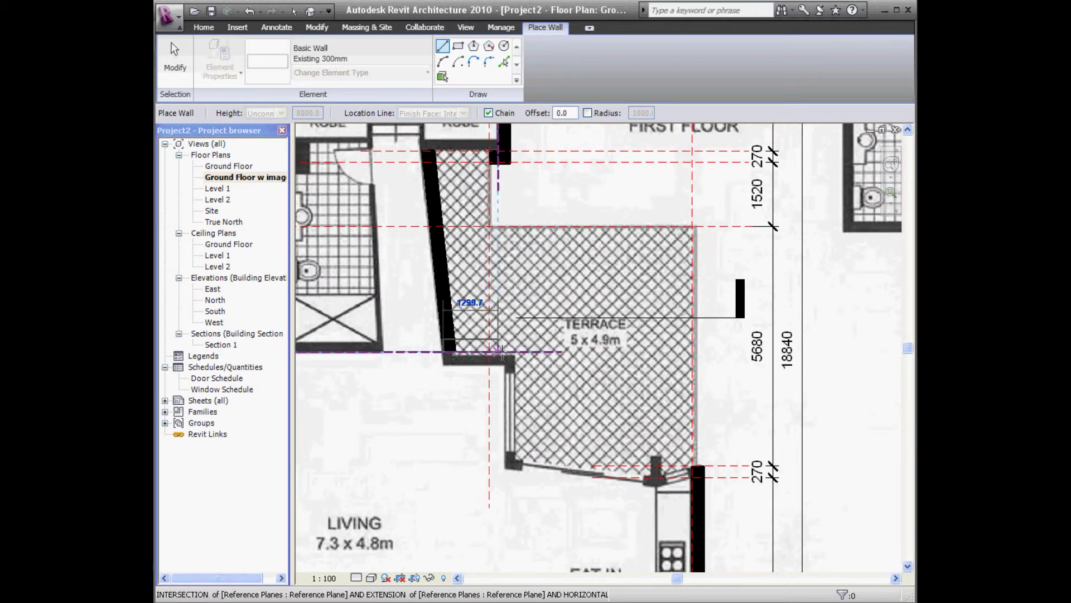
click(506, 351)
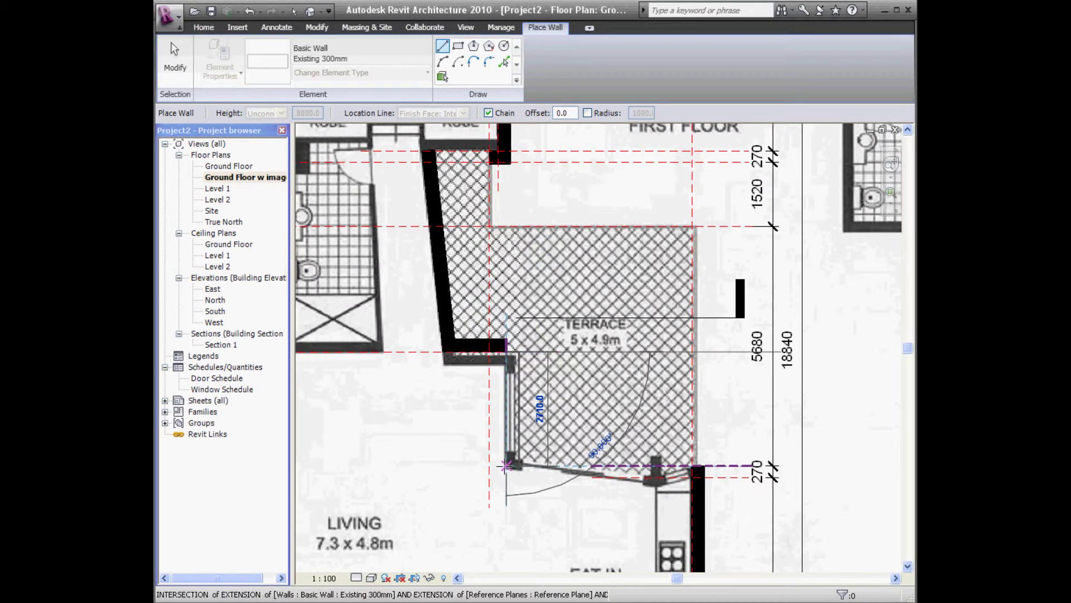
click(506, 465)
Trace the terrace's southern edge with two angled wall segments ending at the eastern wall's reference plane, and finish placing walls.
scroll(558, 457, up, 5)
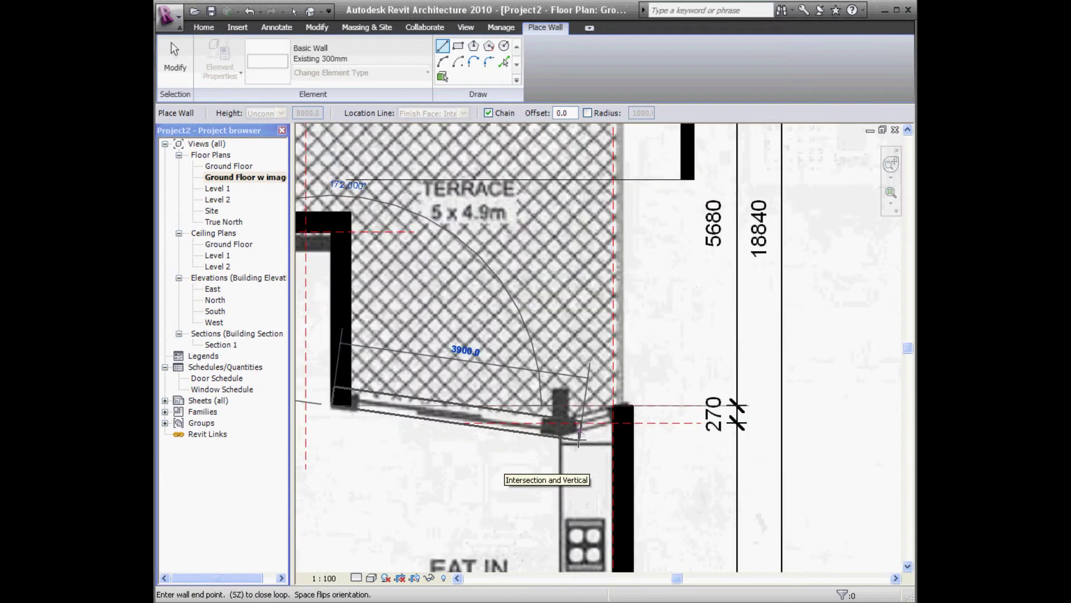
click(550, 430)
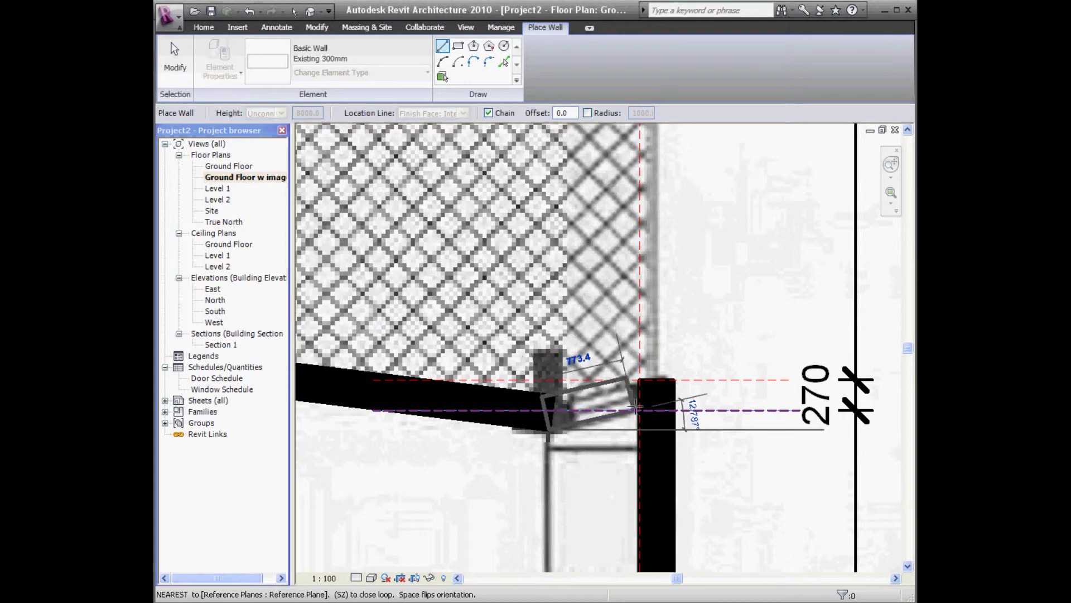
click(640, 410)
right_click(526, 294)
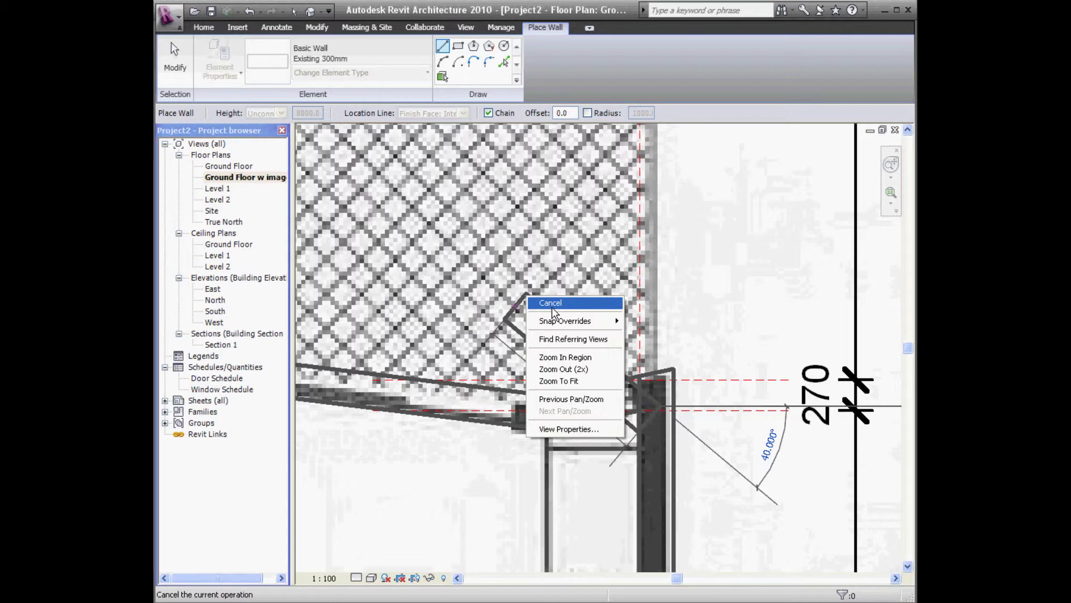
click(551, 307)
right_click(536, 281)
click(552, 287)
scroll(511, 273, down, 5)
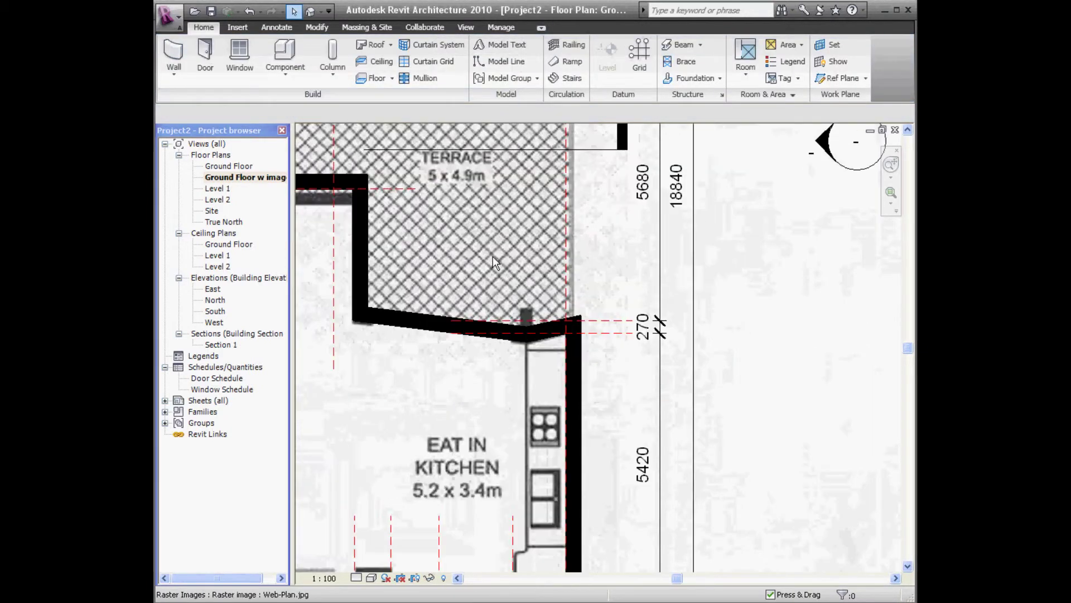
Nudge the short horizontal wall at the foot of the slanted terrace wall about 200 mm south to match the plan image.
middle_drag(493, 256, 626, 346)
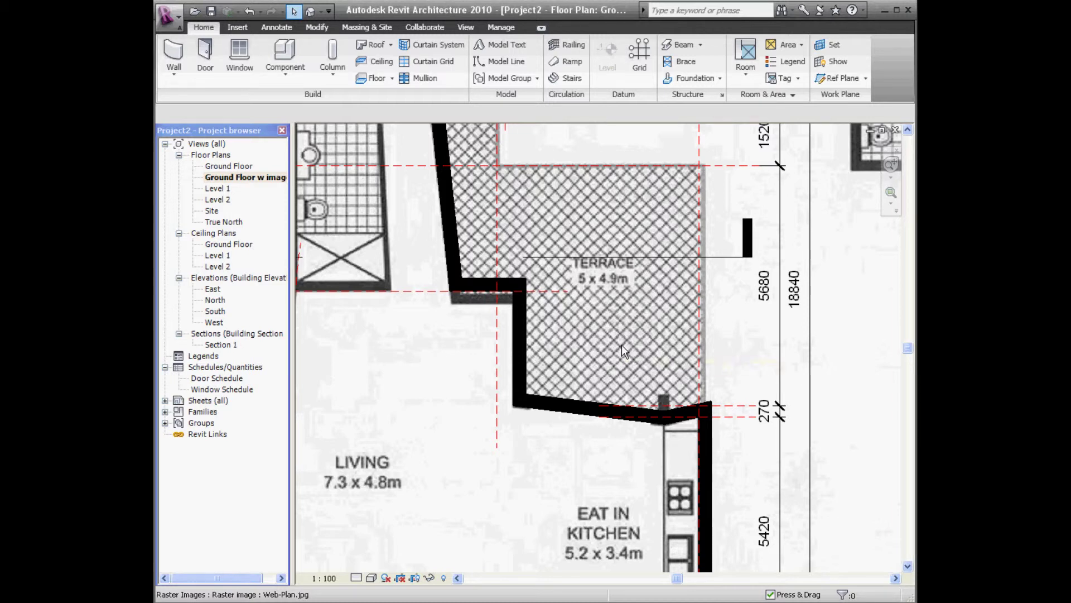
scroll(583, 385, down, 5)
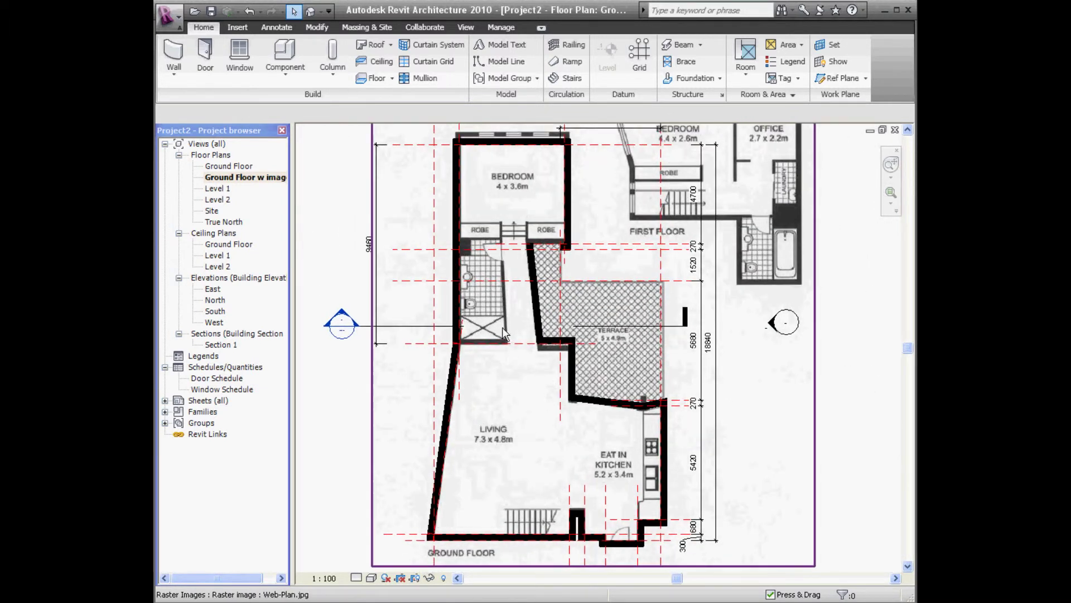
scroll(533, 323, up, 3)
scroll(544, 415, up, 1)
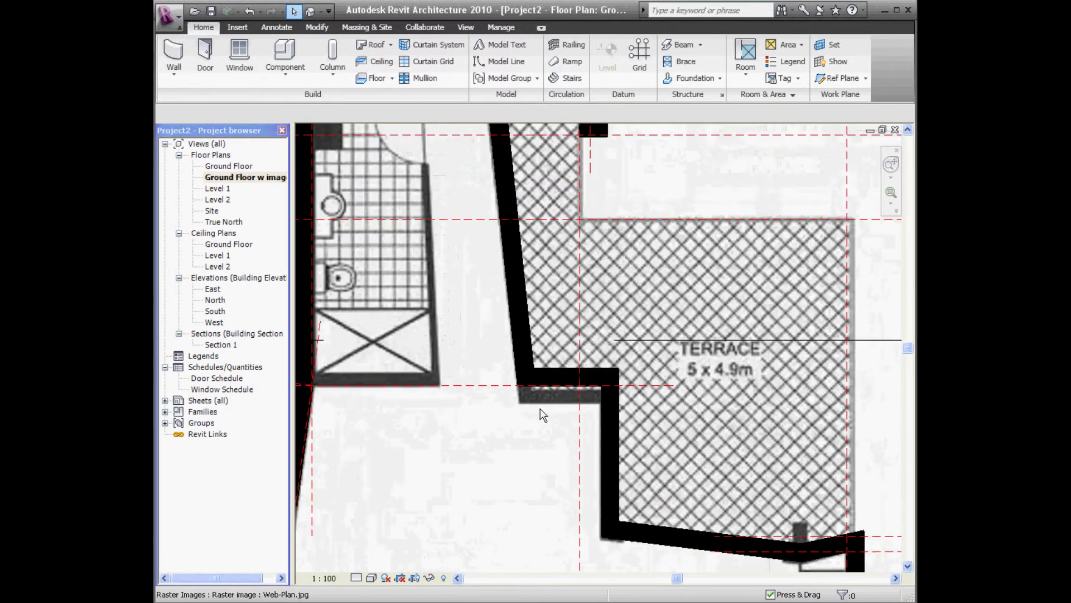
click(561, 383)
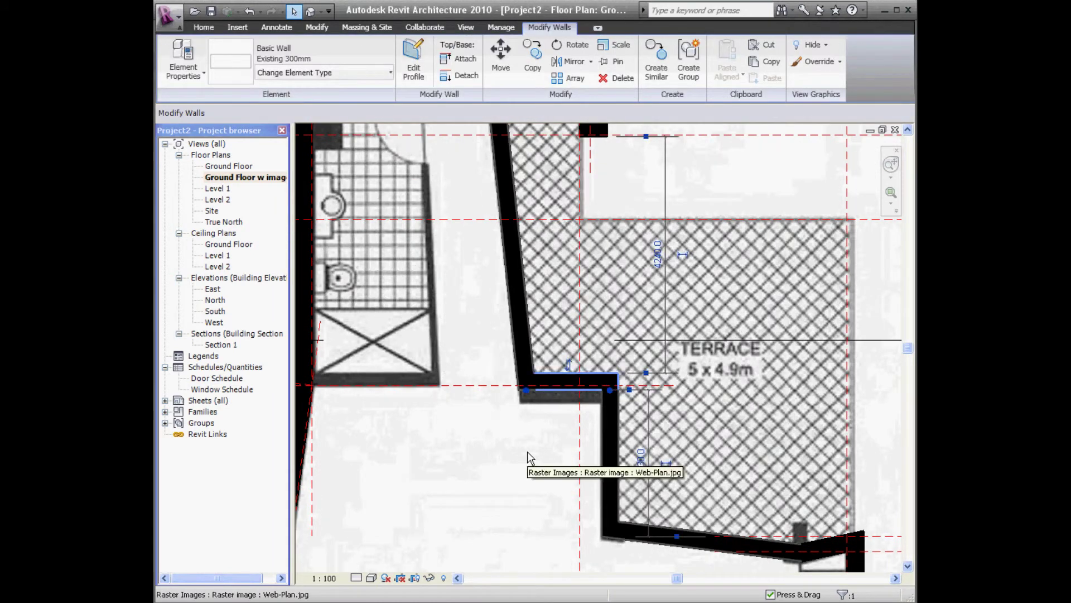
key(Down)
key(Down)
key(Down)
key(Down)
key(Down)
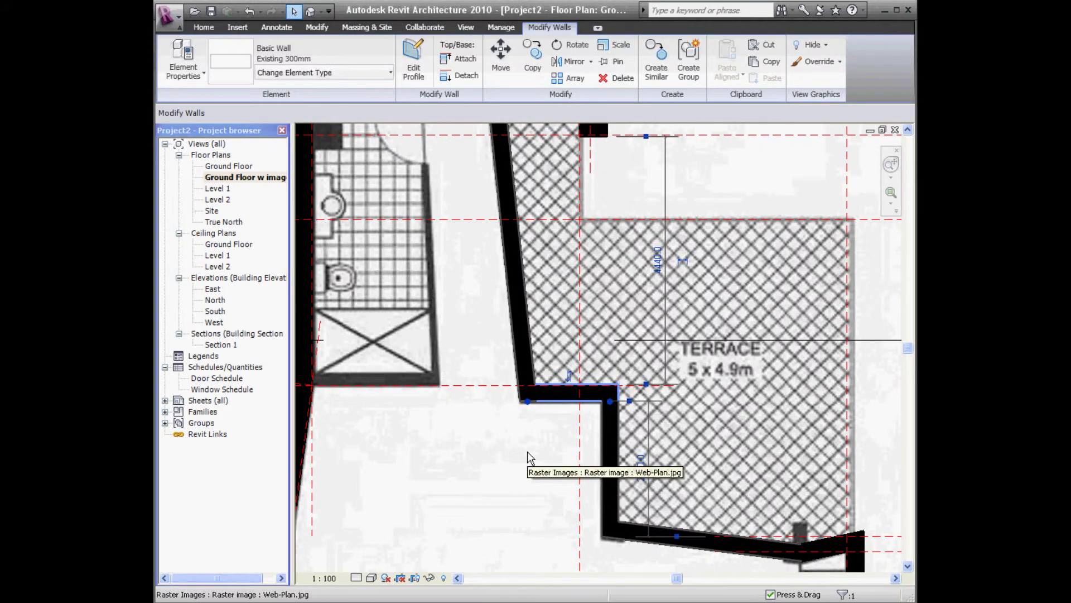
Compare the traced walls with the plan image across the whole ground floor and around the northern bedroom.
scroll(453, 444, down, 3)
middle_drag(454, 443, 475, 351)
scroll(538, 440, down, 2)
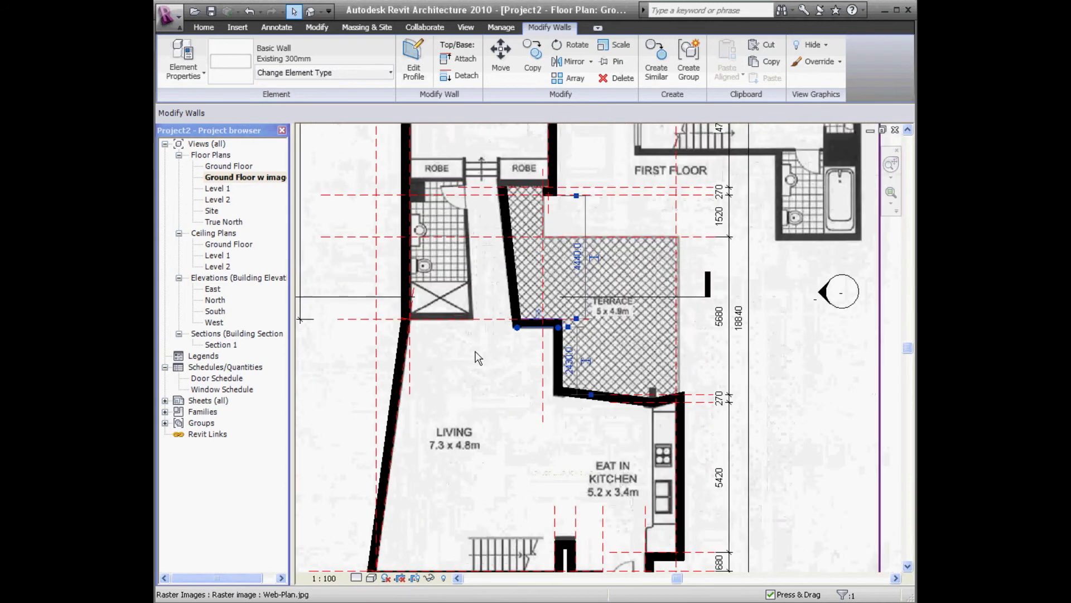
scroll(478, 358, down, 2)
scroll(510, 390, up, 1)
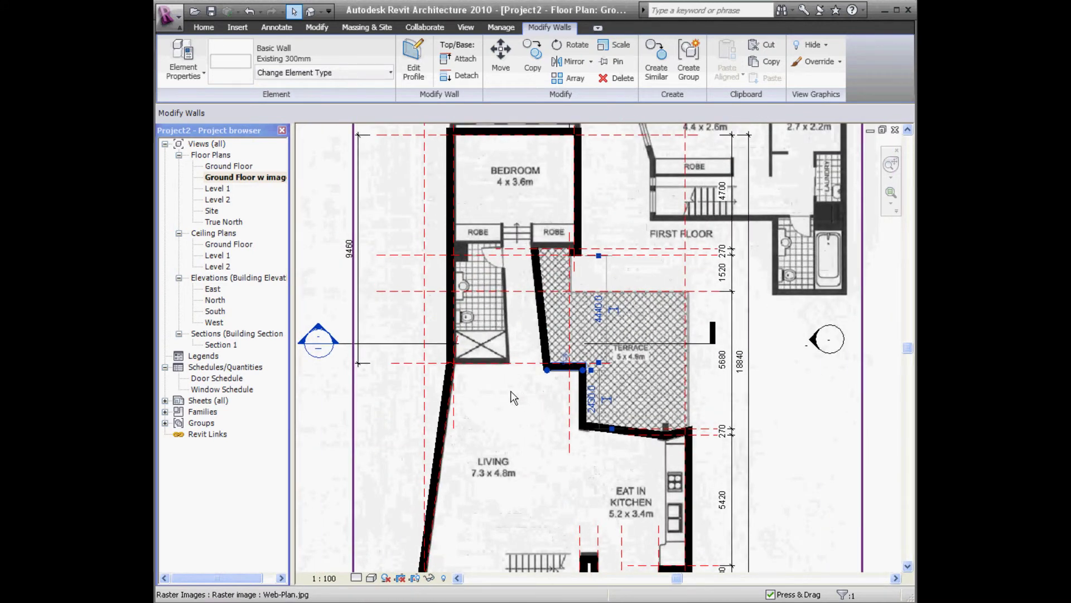
click(882, 426)
scroll(434, 267, down, 2)
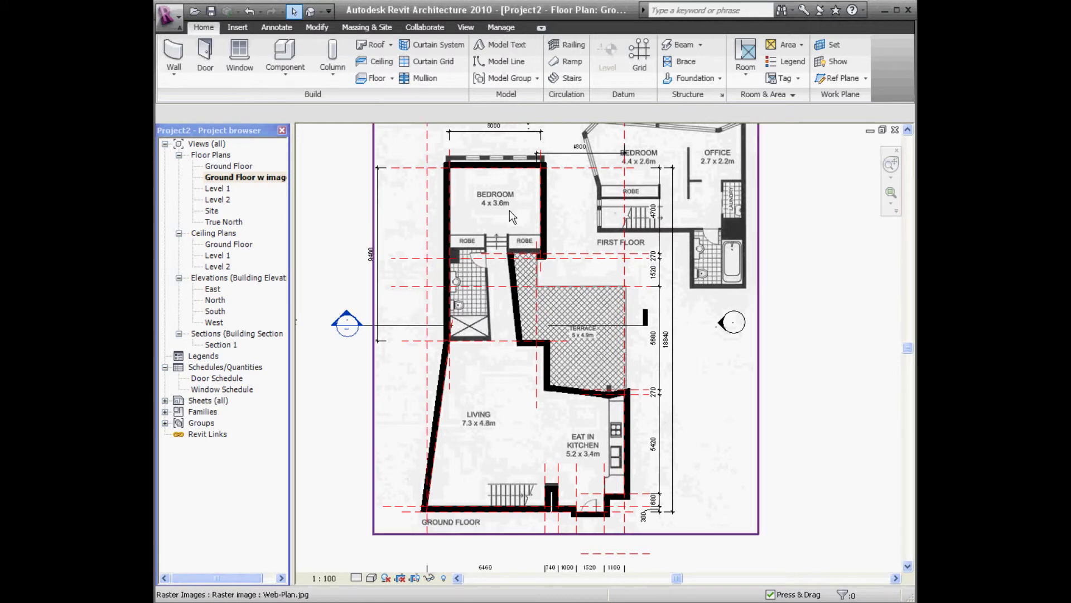
scroll(510, 266, up, 3)
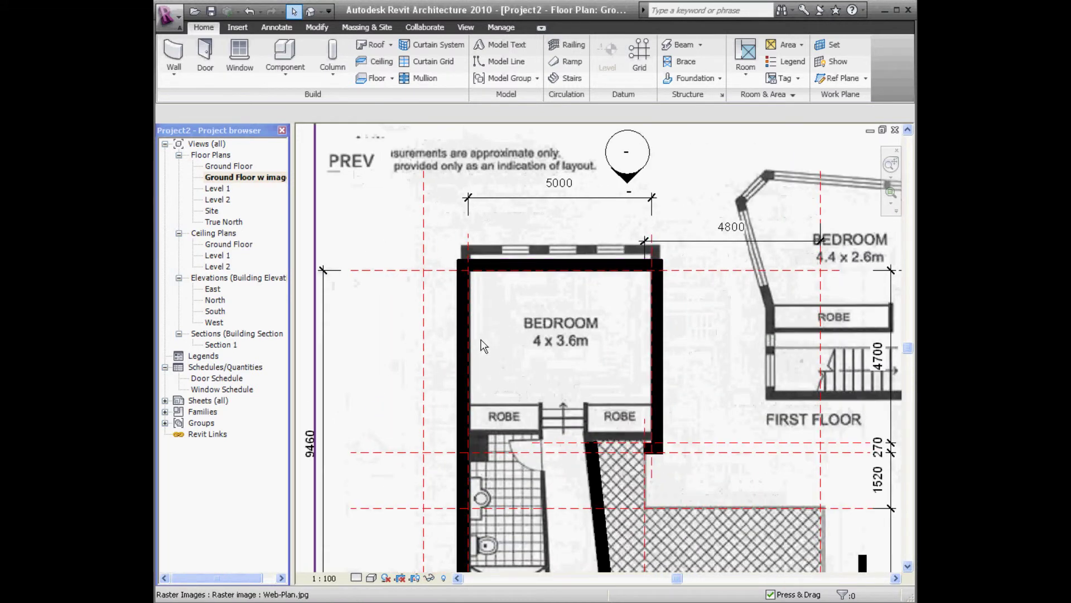
scroll(523, 345, down, 3)
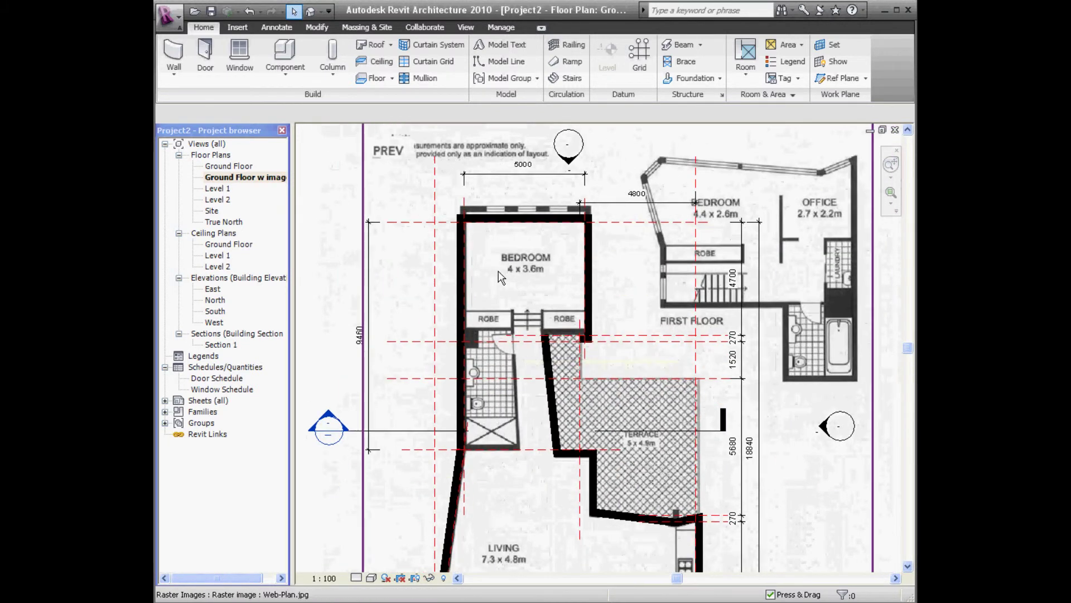
middle_drag(498, 270, 540, 256)
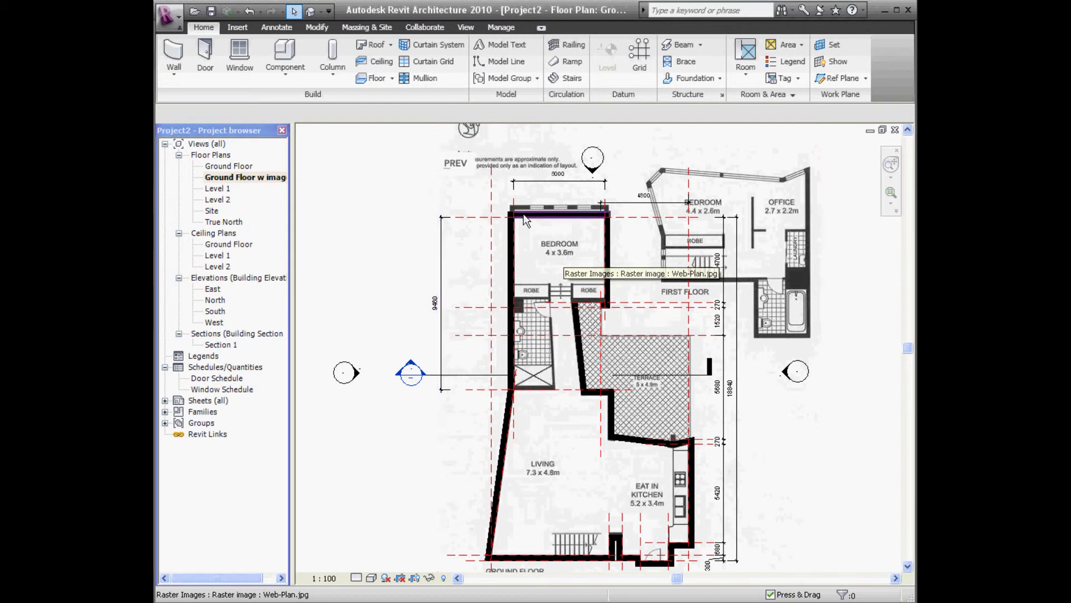
Nudge the bedroom's north wall together with its reference plane about 420 mm north to match the plan image.
scroll(566, 257, up, 4)
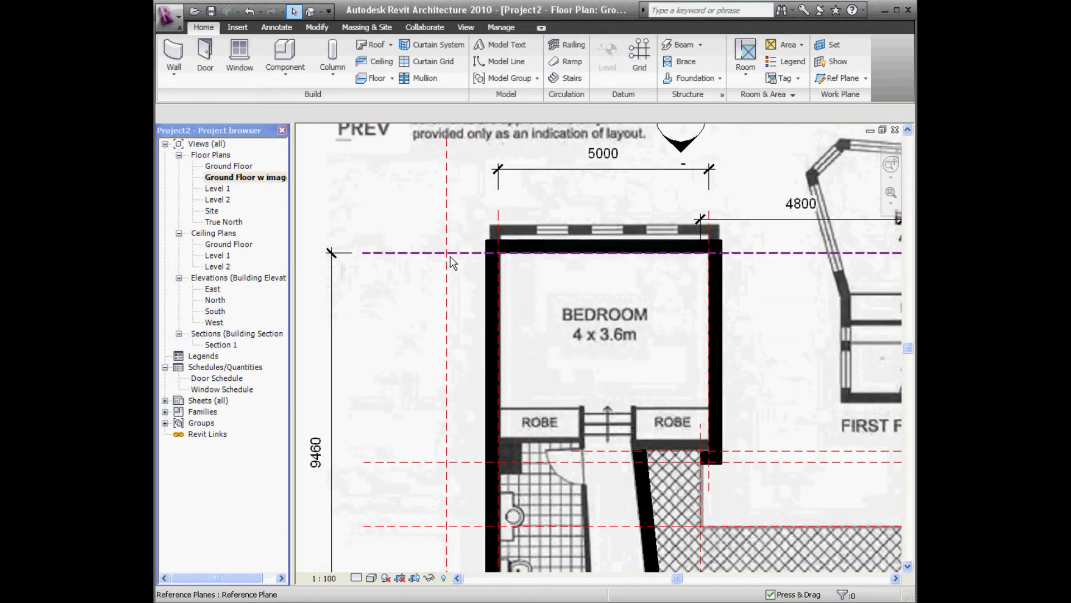
click(467, 254)
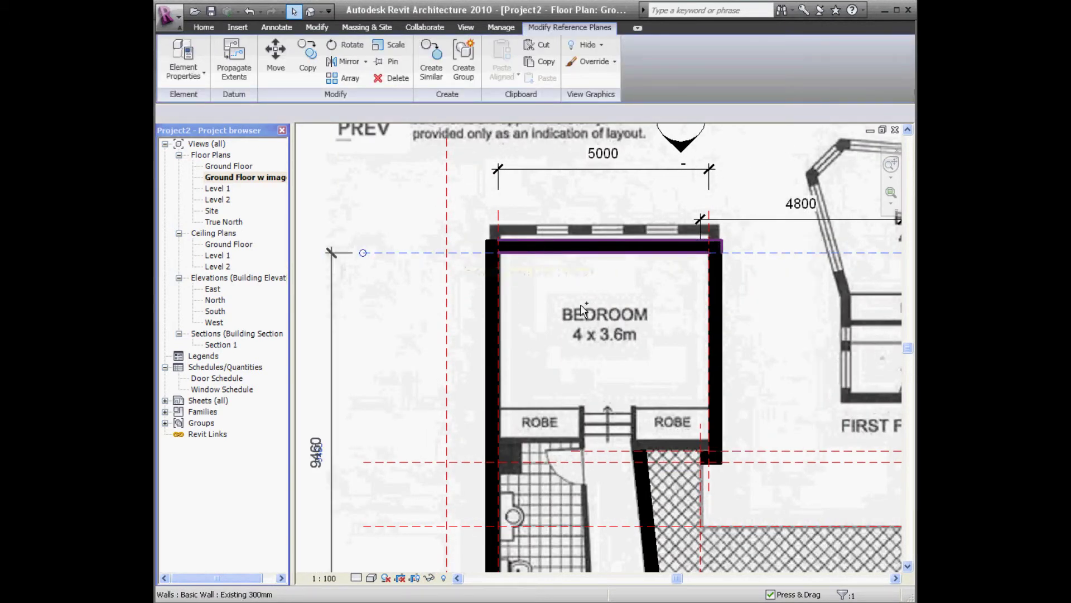
ctrl+click(505, 246)
key(Up)
key(Up)
key(Up)
key(Up)
key(Up)
key(Up)
key(Up)
key(Up)
key(Up)
key(Up)
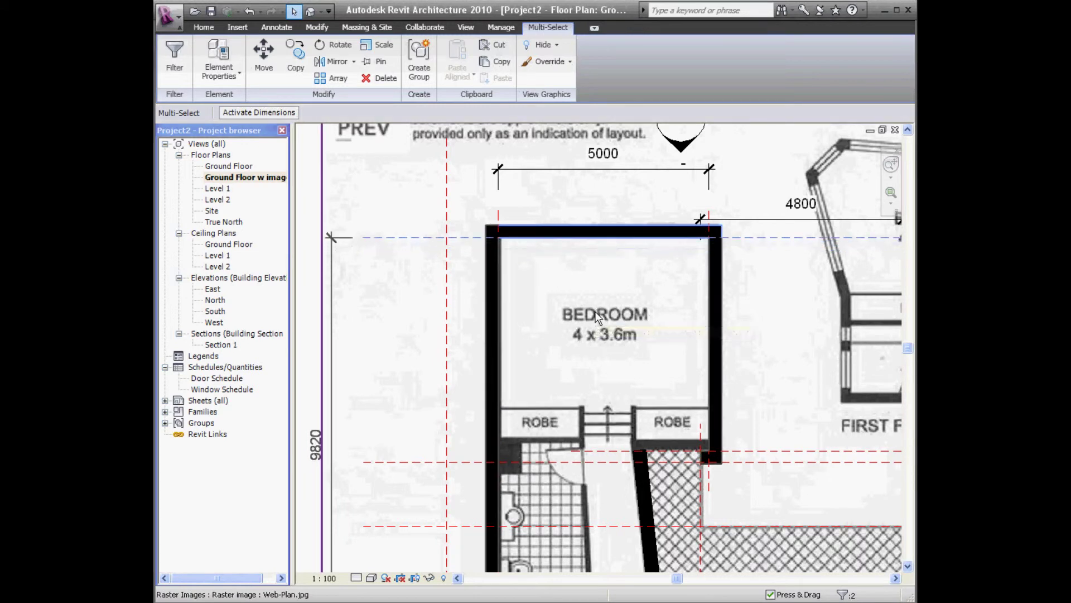
scroll(466, 337, down, 2)
middle_drag(466, 338, 313, 336)
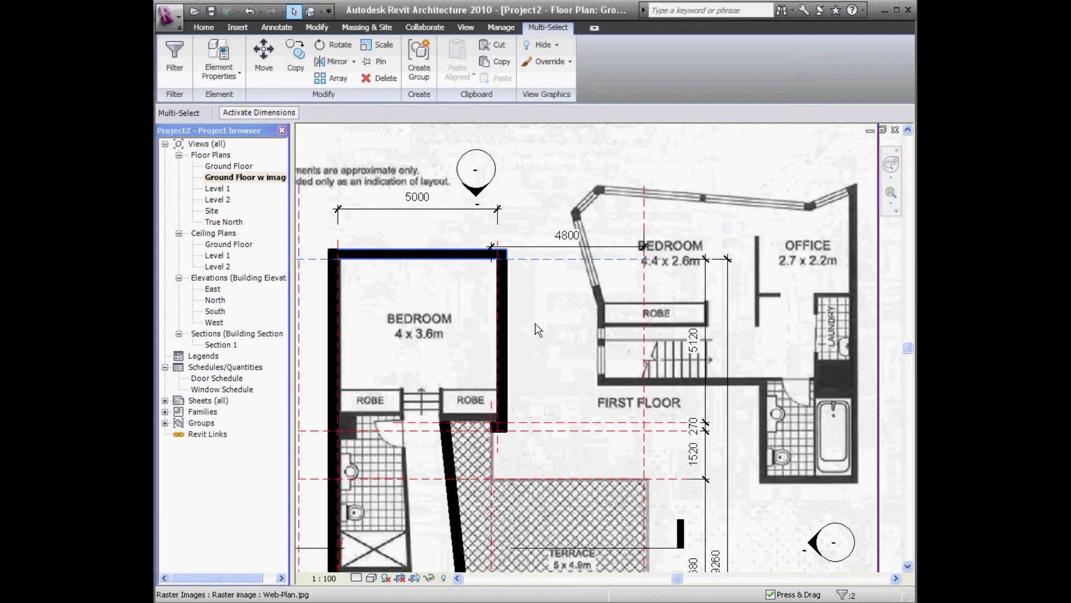
middle_drag(541, 307, 577, 289)
scroll(564, 287, down, 1)
key(Escape)
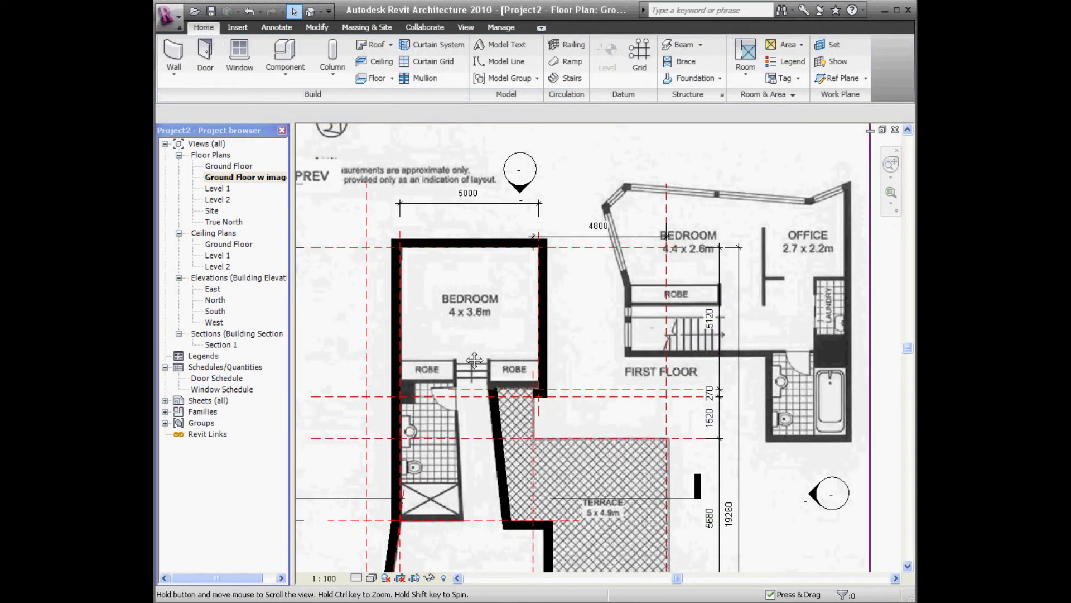
Nudge the horizontal reference plane just below the bedroom's robes about 140 mm north to match the plan image's wall.
middle_drag(458, 363, 485, 337)
scroll(485, 333, up, 3)
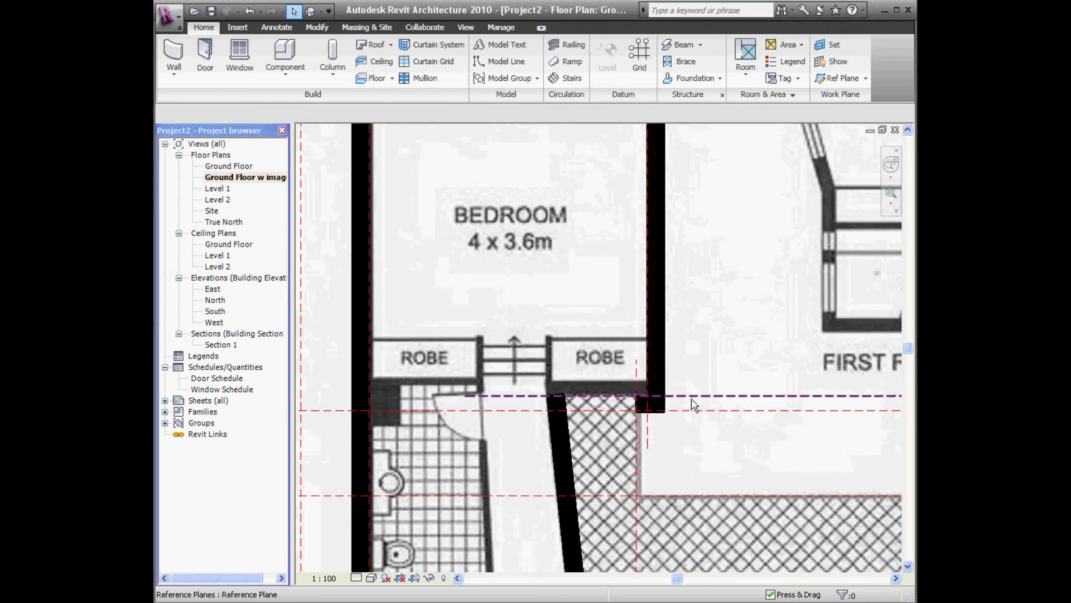
click(694, 399)
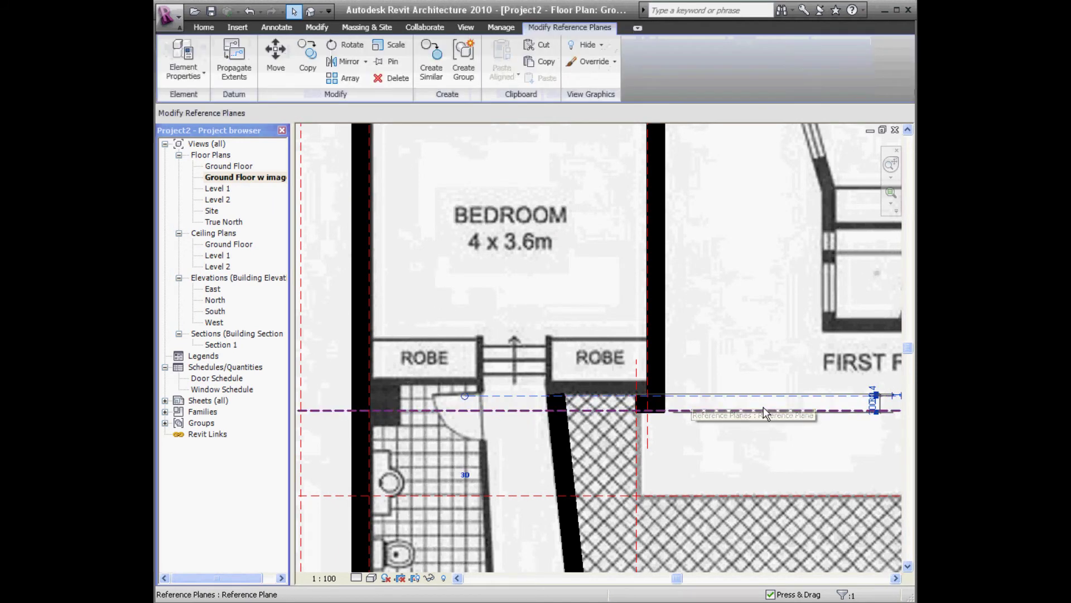
key(Up)
key(Up)
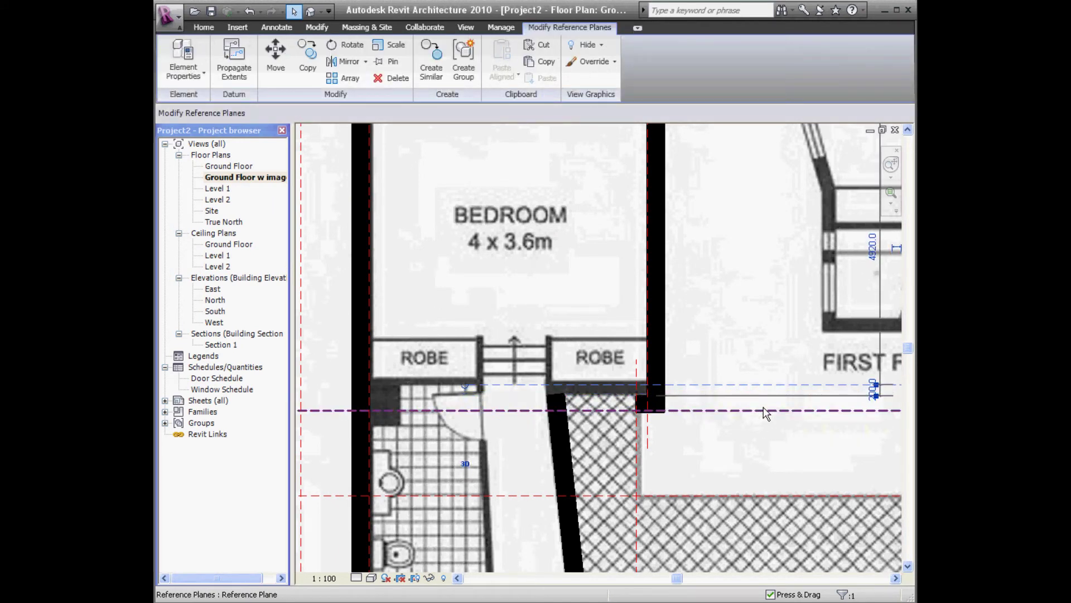
middle_drag(669, 326, 544, 330)
scroll(544, 330, down, 1)
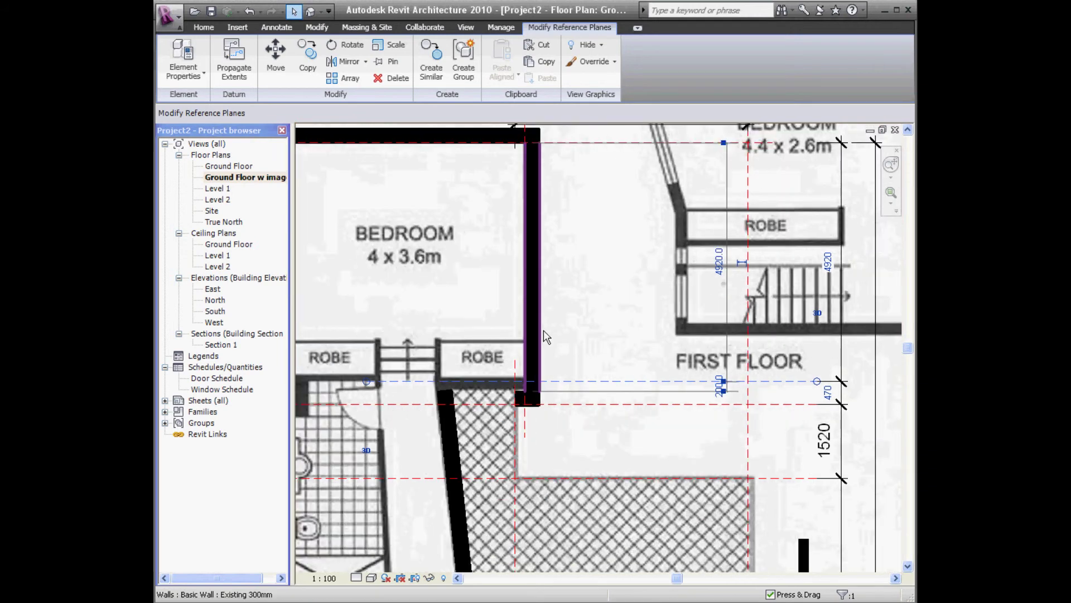
key(Down)
key(Down)
key(Down)
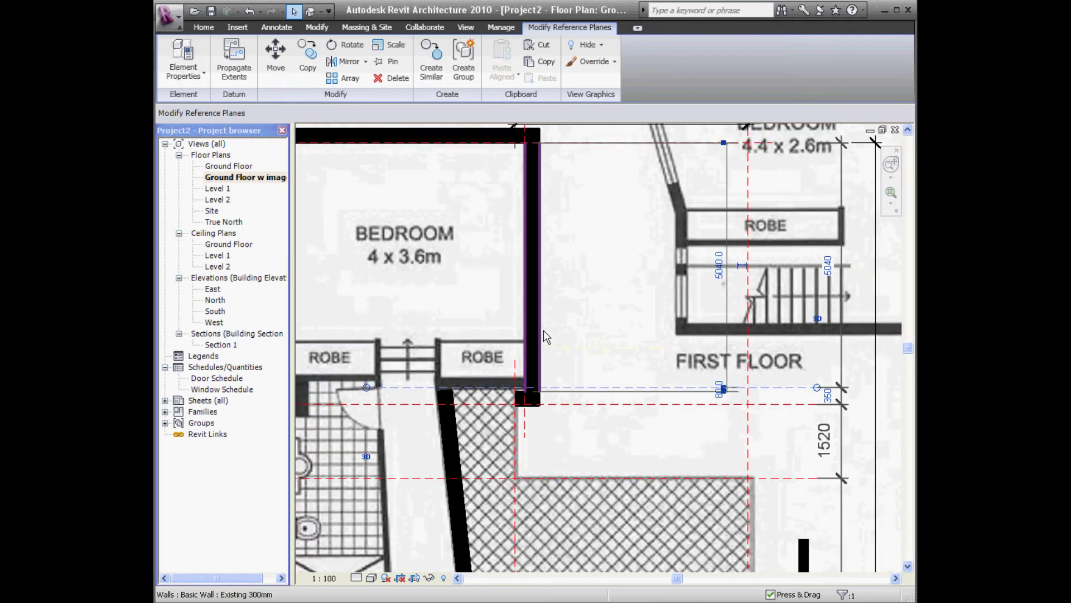
Try setting the distance from the bedroom's north reference plane to the plane below the robes to 500 mm, and undo it.
click(830, 260)
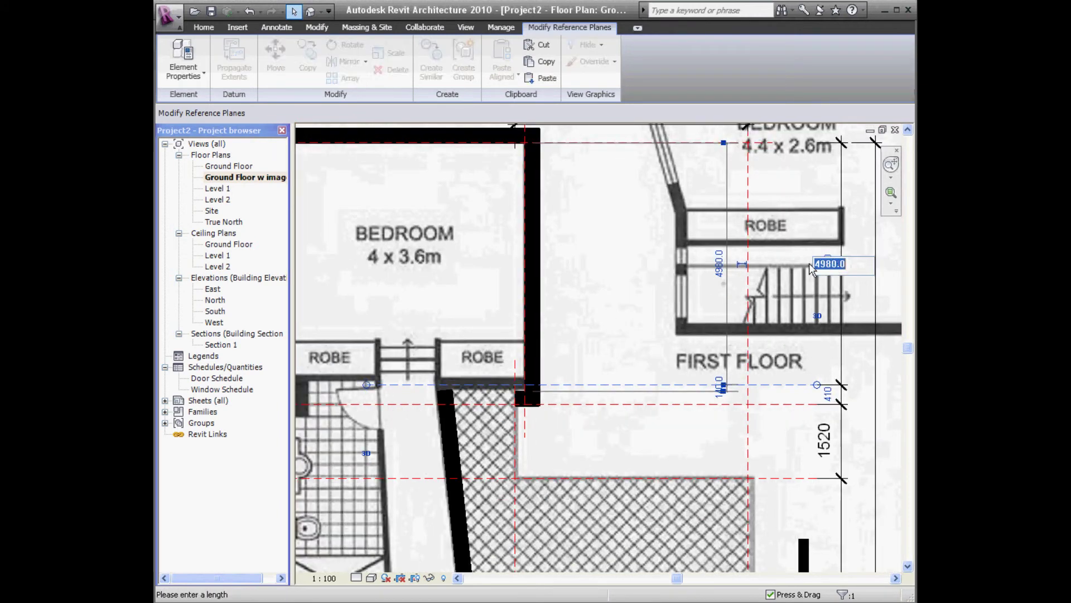
key(Return)
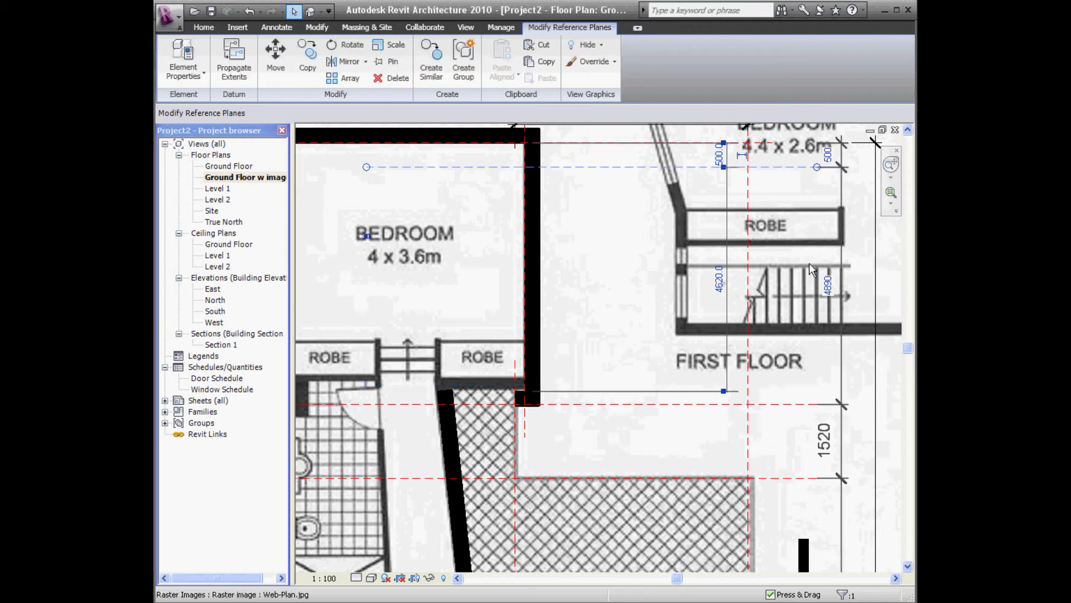
key(ctrl+z)
key(Escape)
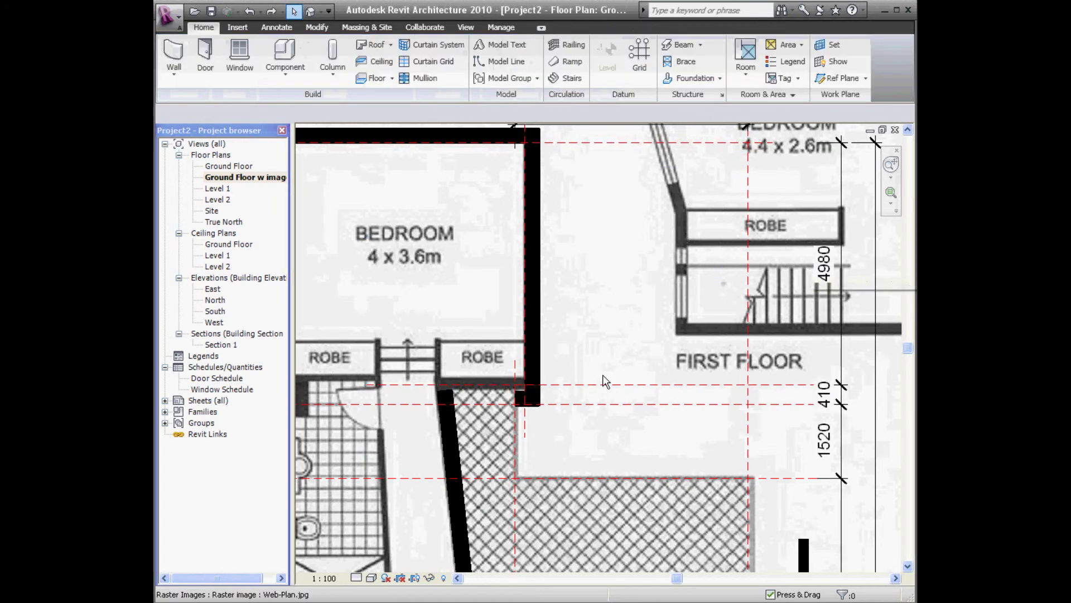
Set the distance between the bedroom's north reference plane and the reference plane below the robes to 5000 mm.
click(601, 385)
click(829, 267)
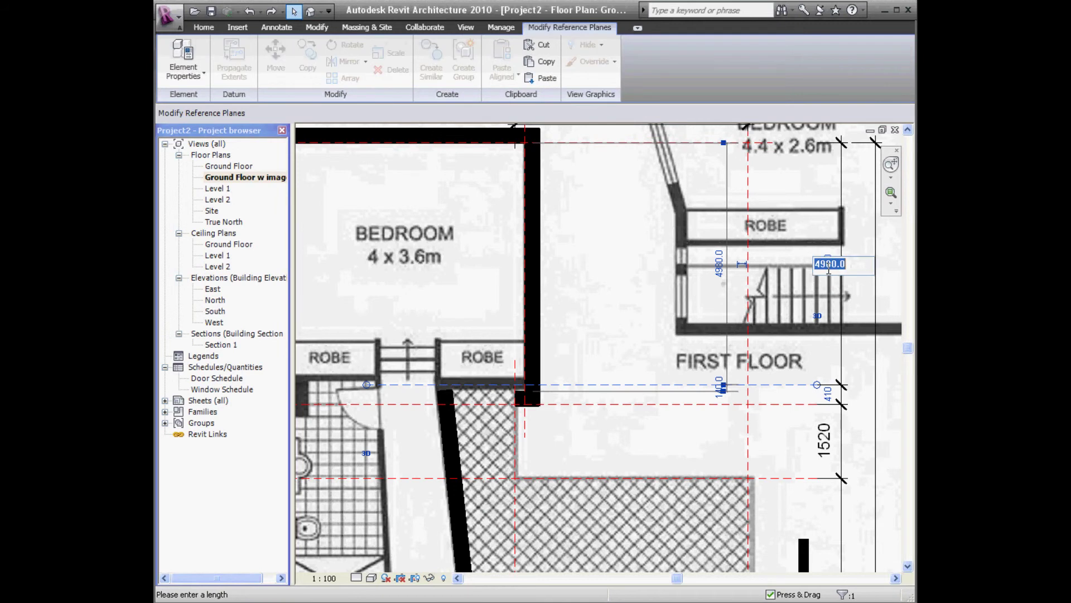
key(Return)
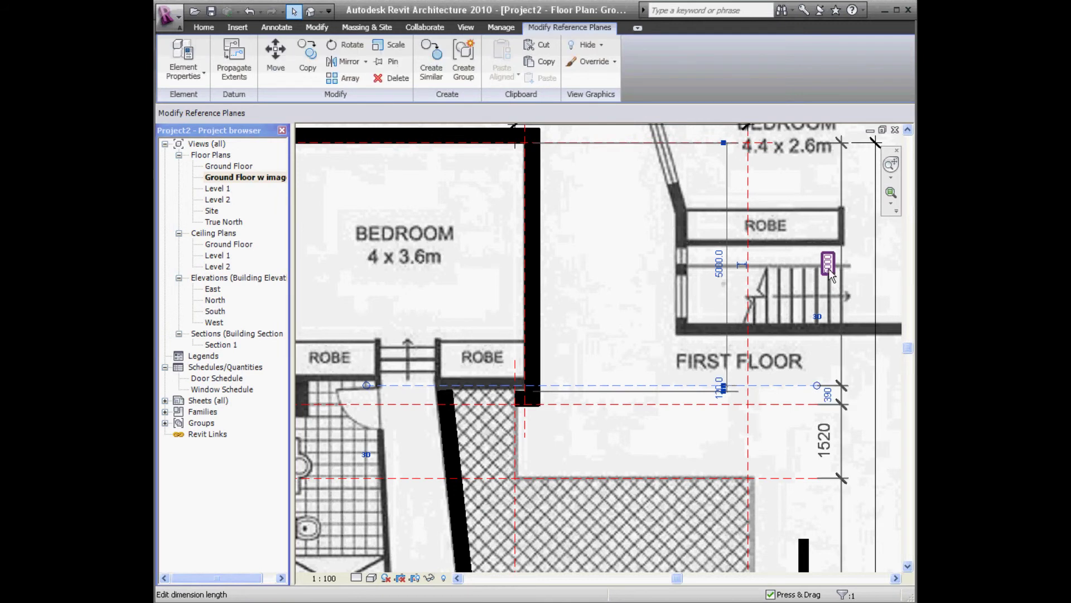
key(Escape)
Trim the short wall at the bedroom's southeast corner and the slanted terrace wall so they meet in a corner.
middle_drag(533, 391, 658, 362)
scroll(658, 361, down, 1)
scroll(564, 311, up, 3)
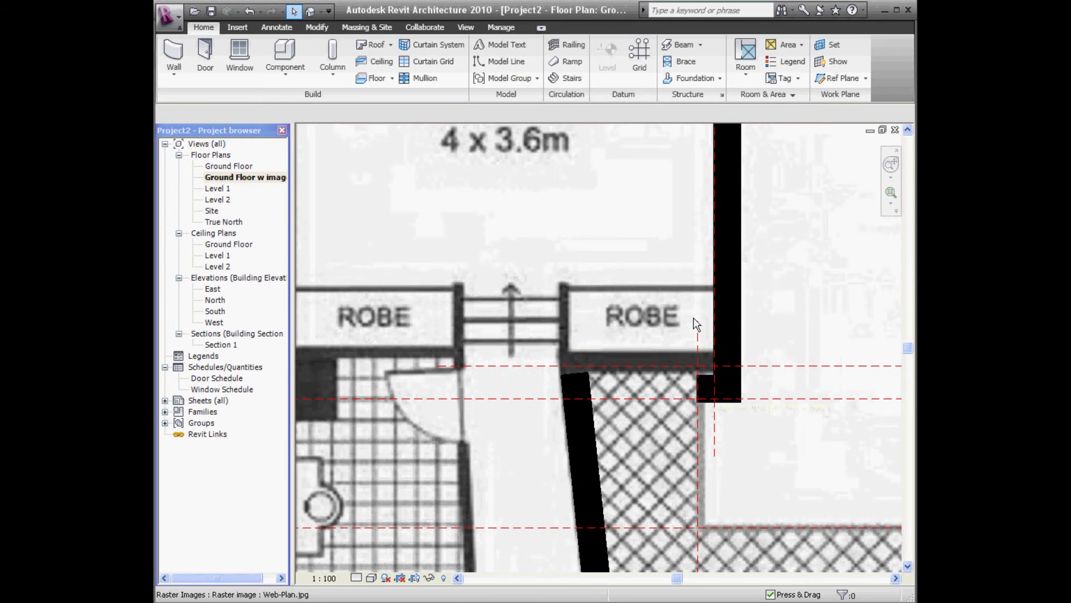
click(317, 26)
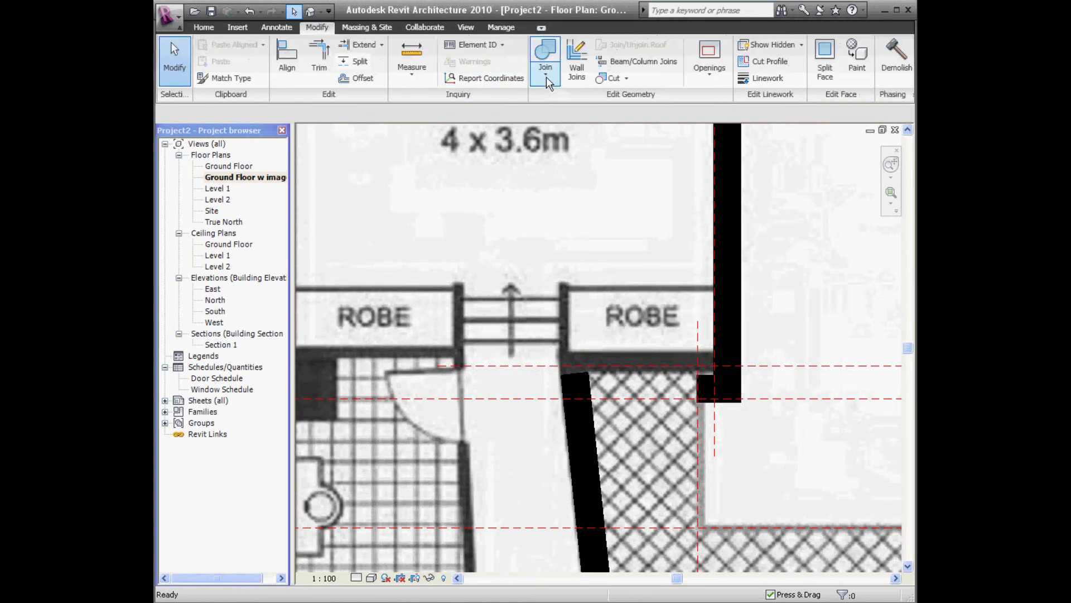
click(319, 62)
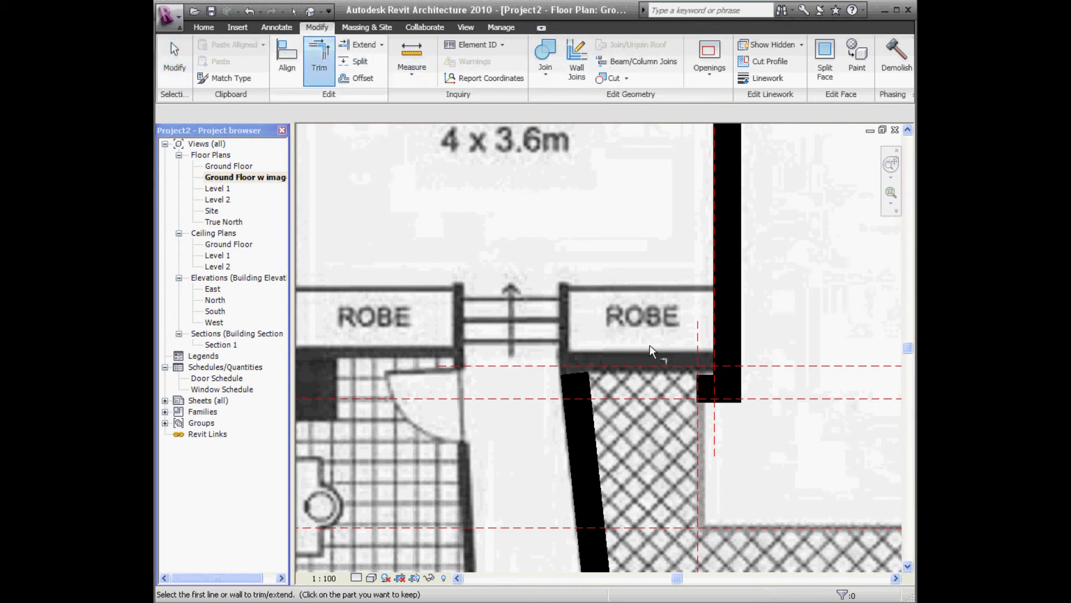
click(711, 387)
click(591, 443)
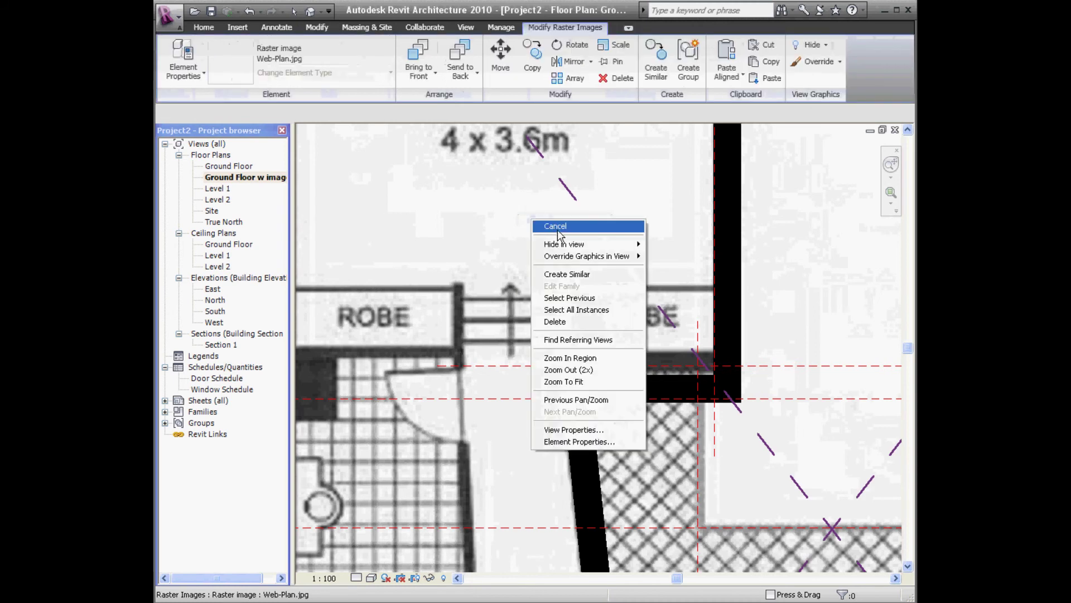
click(552, 224)
Check the completed ground floor wall outline against the plan image and open the Level 1 floor plan.
scroll(563, 233, down, 4)
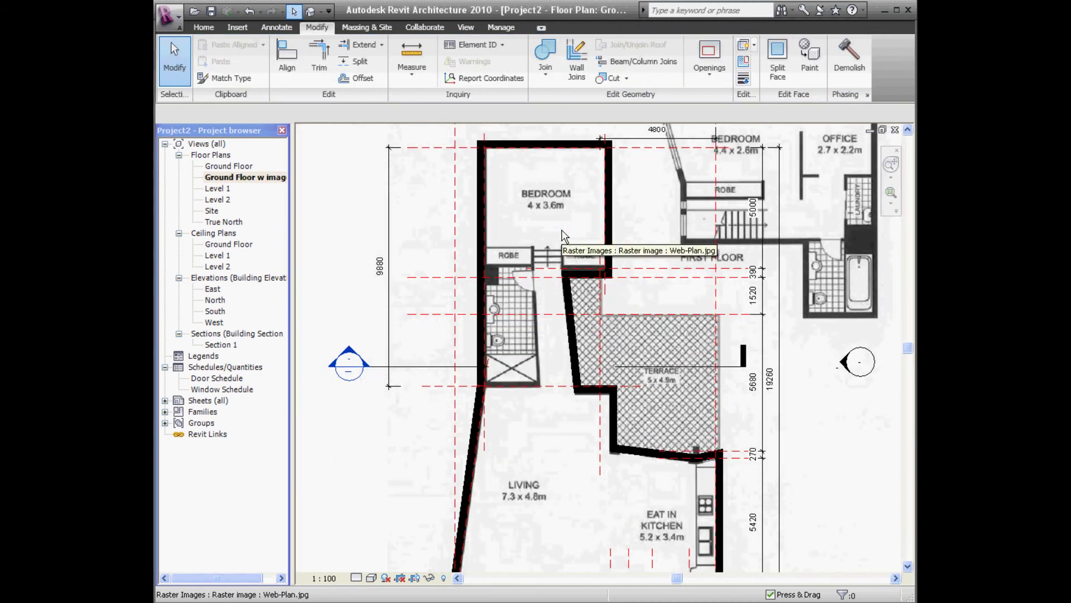
scroll(553, 240, down, 2)
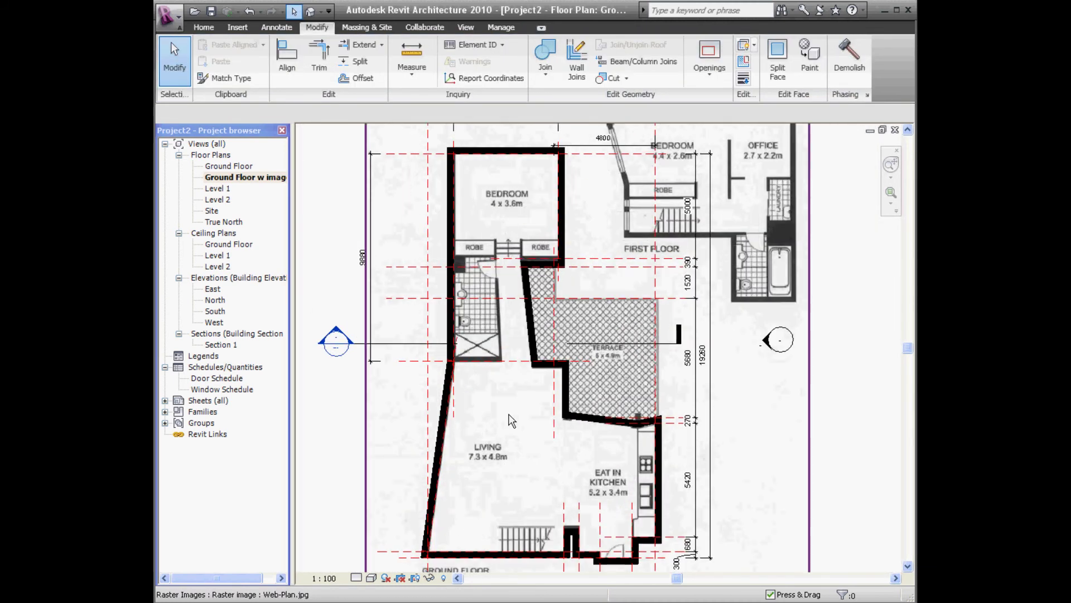
double_click(217, 189)
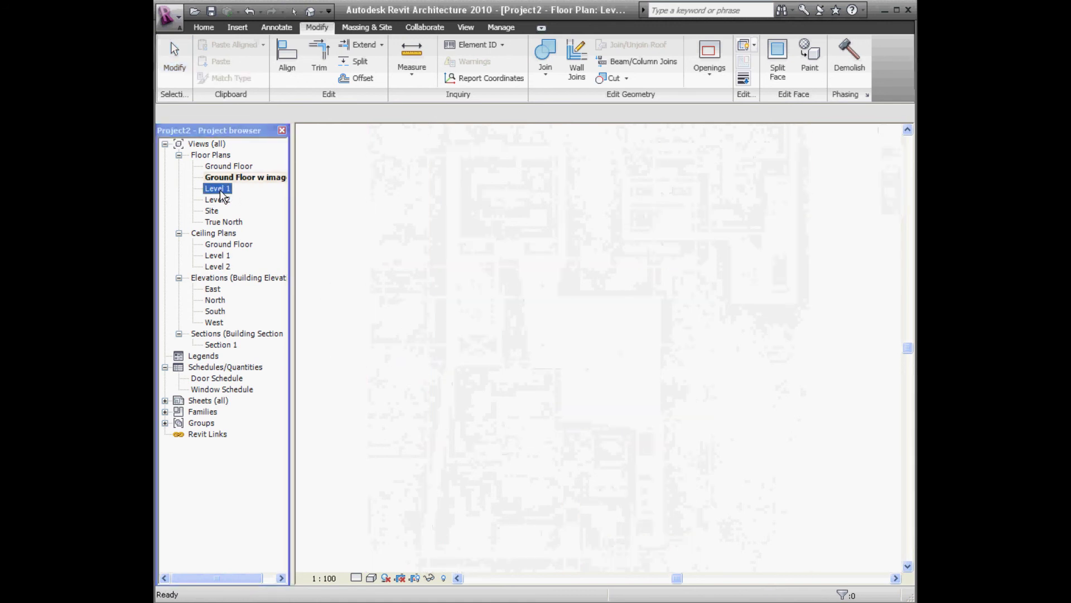
middle_drag(524, 434, 531, 447)
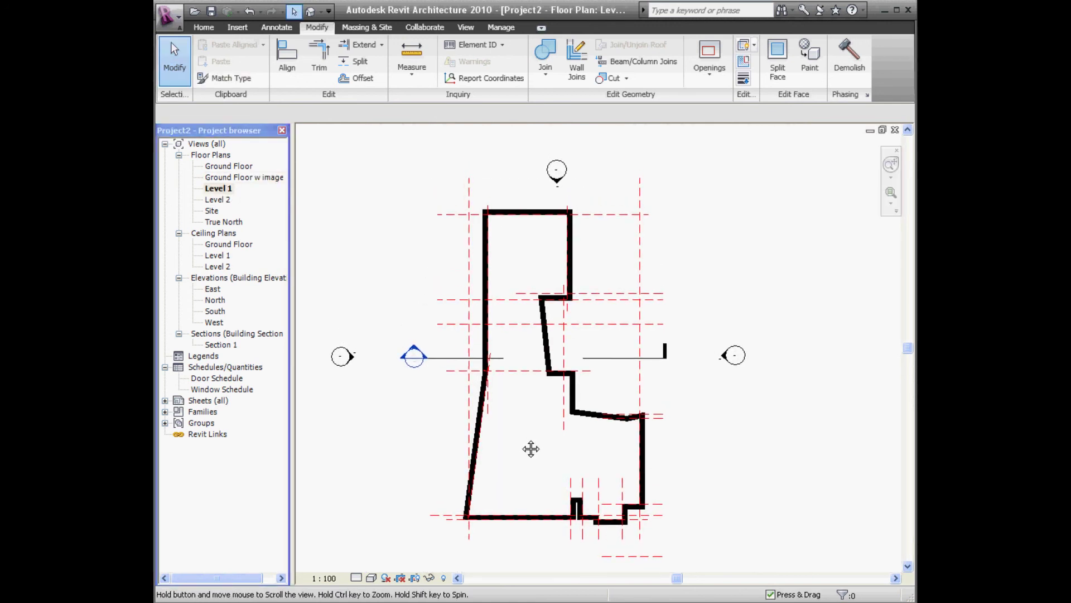
scroll(525, 441, up, 1)
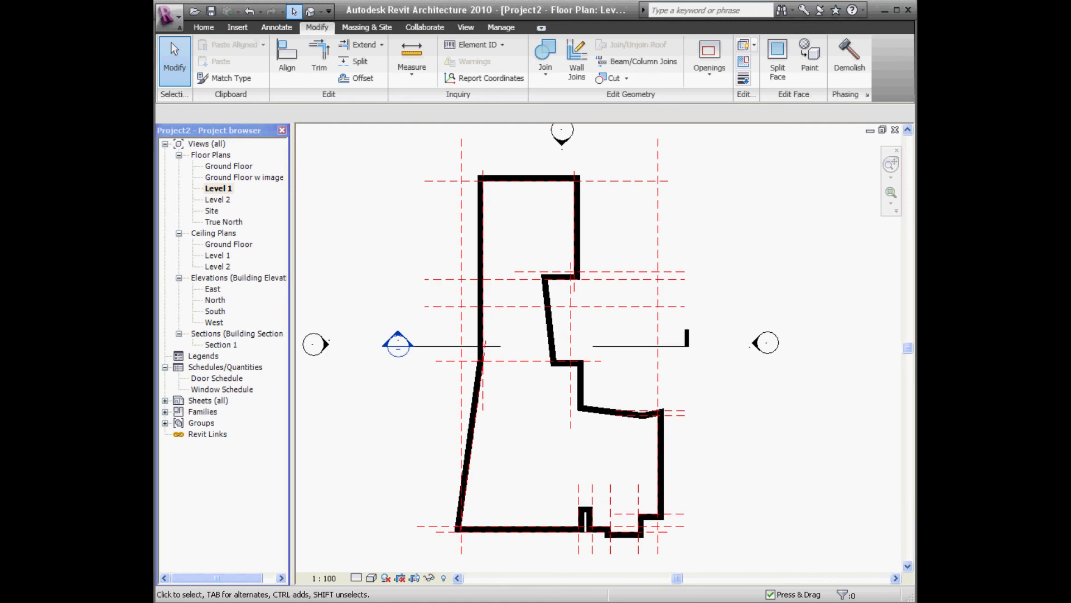